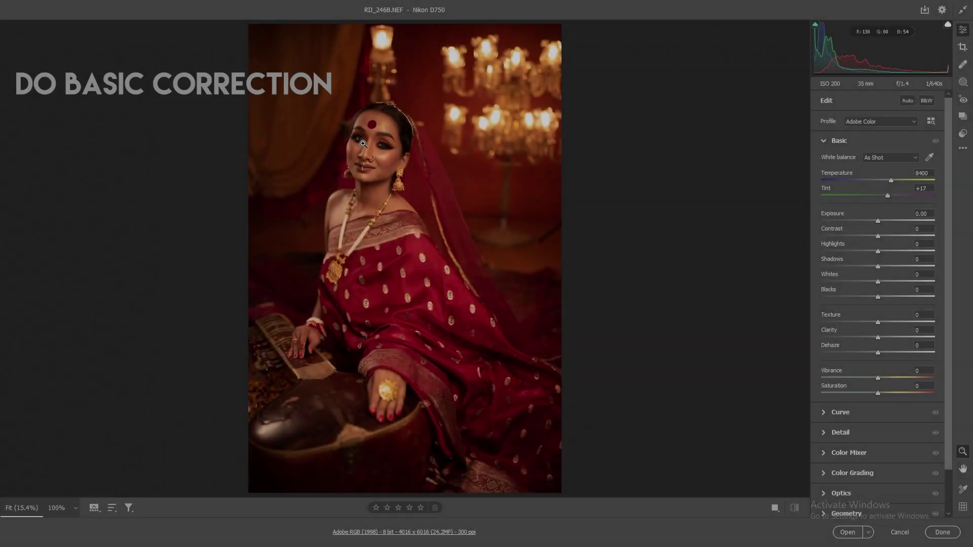
- Scrubby-zoom into the model's face in the RD_2468.NEF portrait
left_click_drag(372, 179, 455, 242)
- Fit the photo in view and apply the saved user preset
right_click(458, 131)
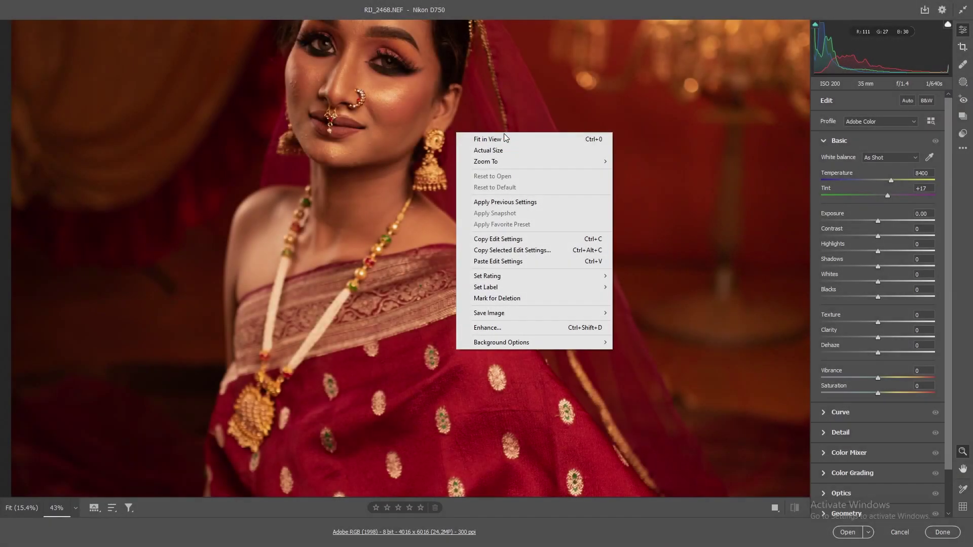
left_click(504, 135)
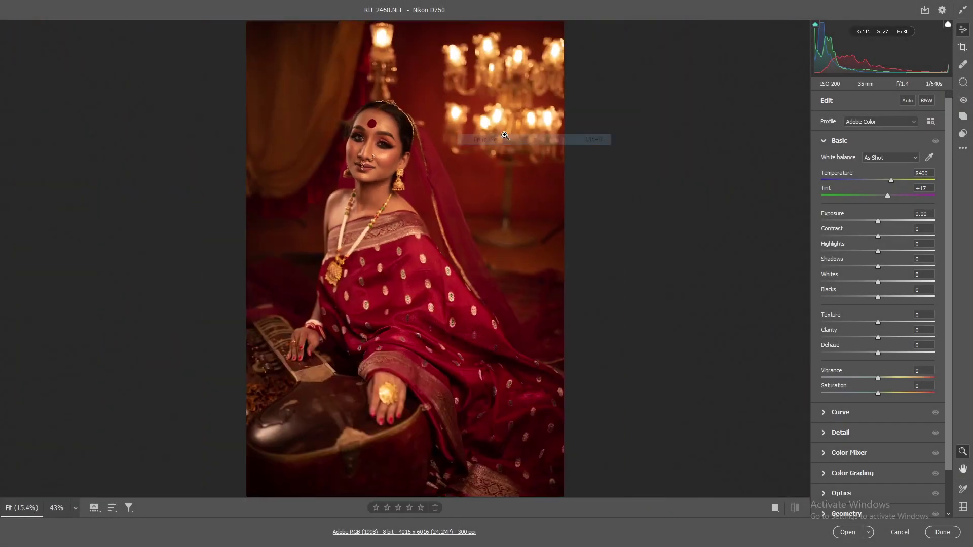
left_click(964, 134)
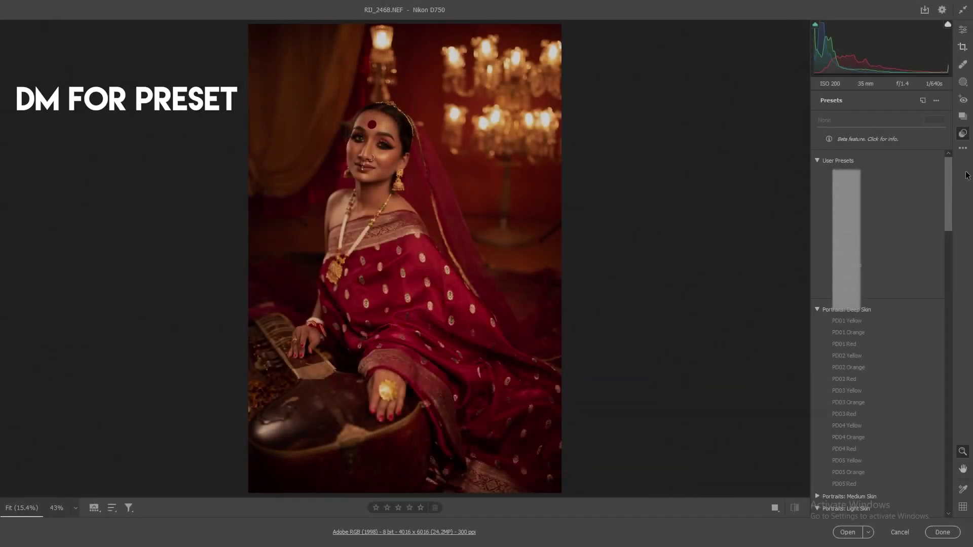
left_click(887, 184)
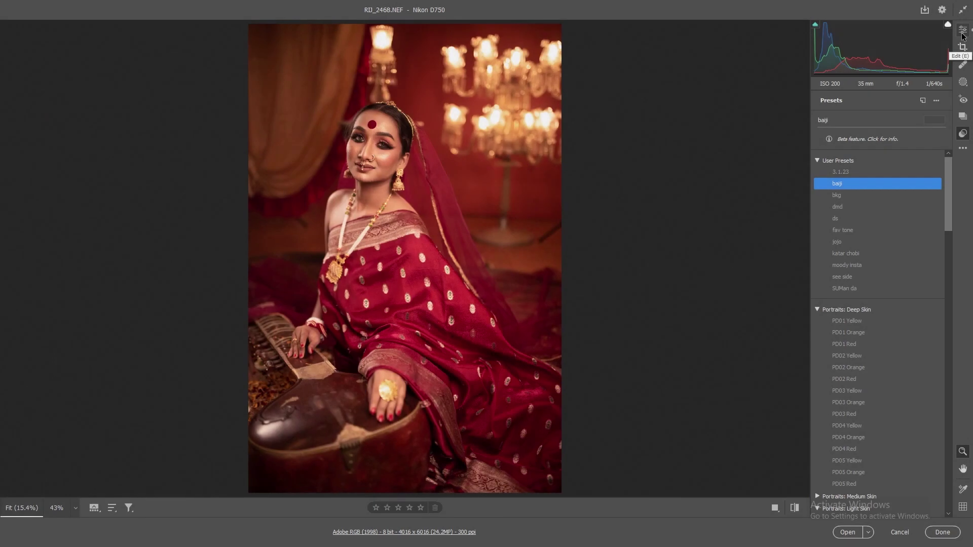
- Review the Tone Curve, Color Mixer and Color Grading panels, then return to Basic
left_click(963, 30)
scroll(933, 152, "down", 3)
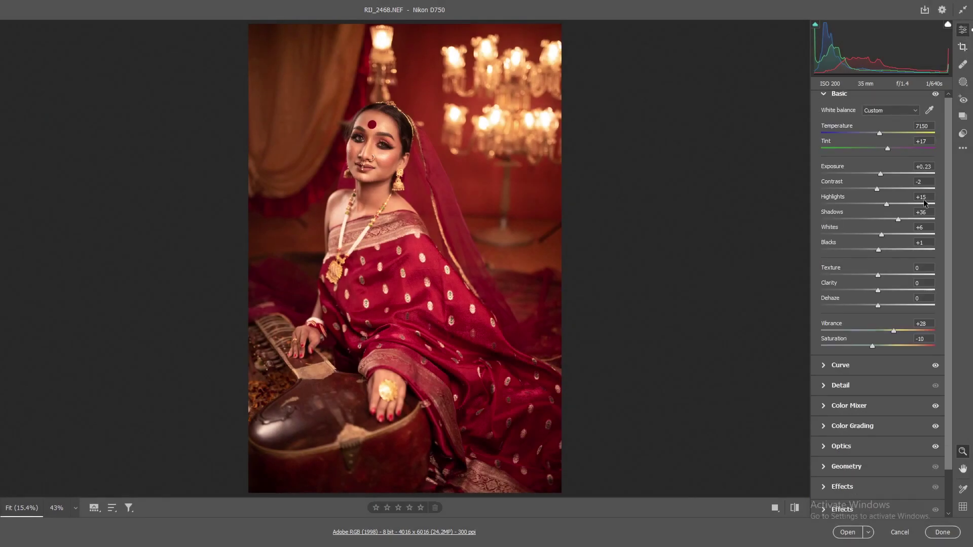
left_click(878, 373)
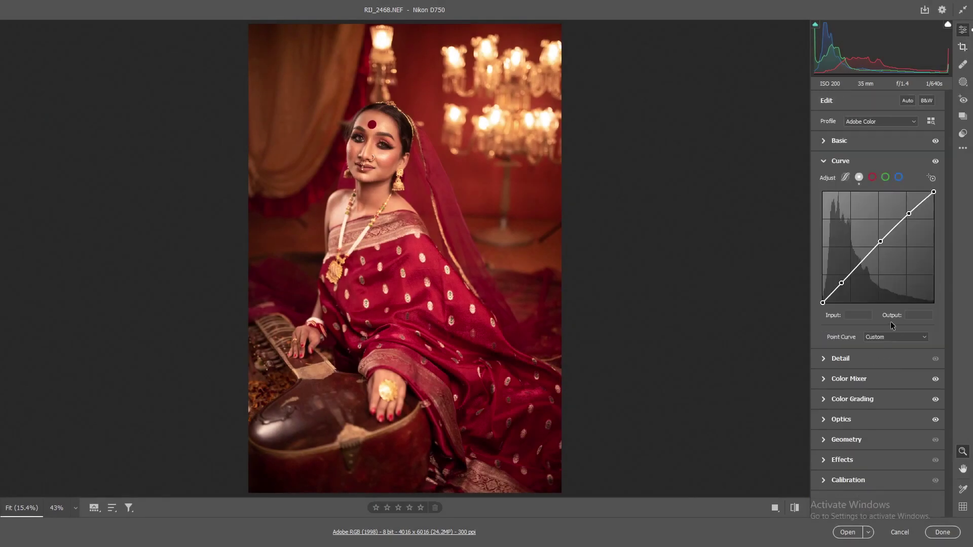
left_click(859, 381)
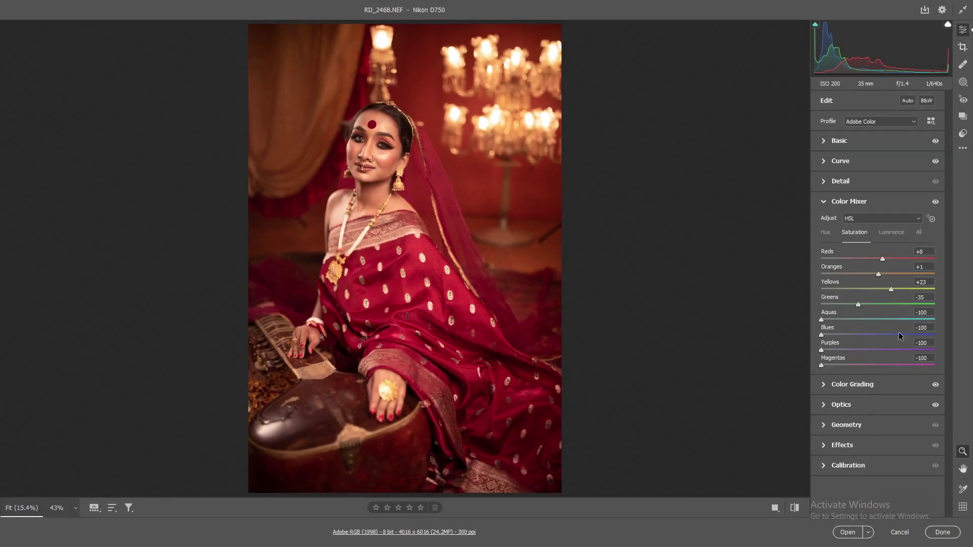
left_click(888, 384)
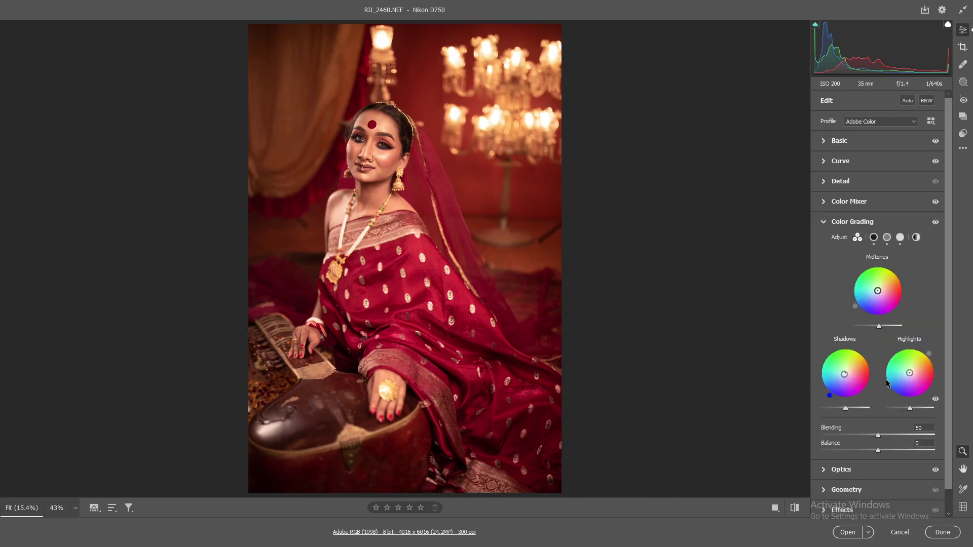
left_click(864, 144)
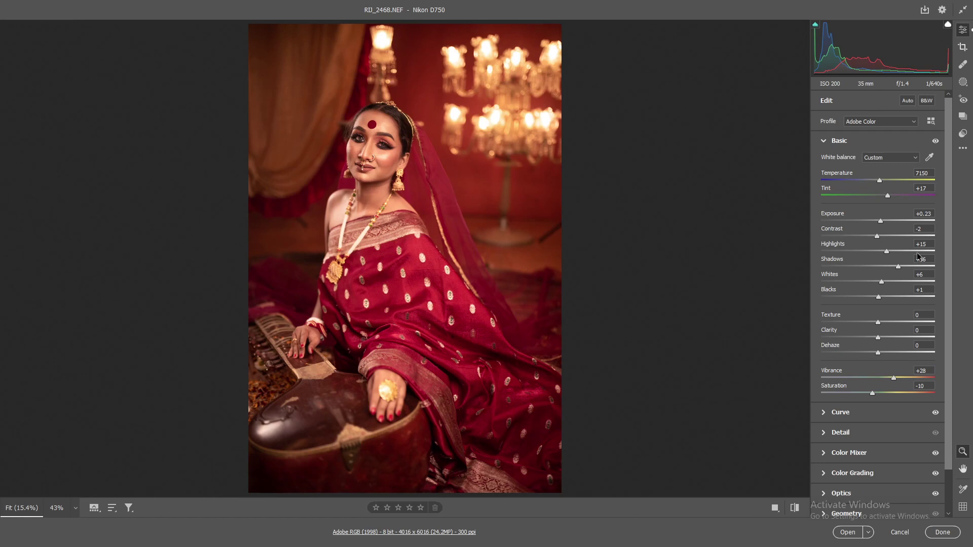
- Set Highlights to +5 and Exposure to +0.10
left_click_drag(886, 256, 881, 258)
left_click_drag(880, 222, 879, 226)
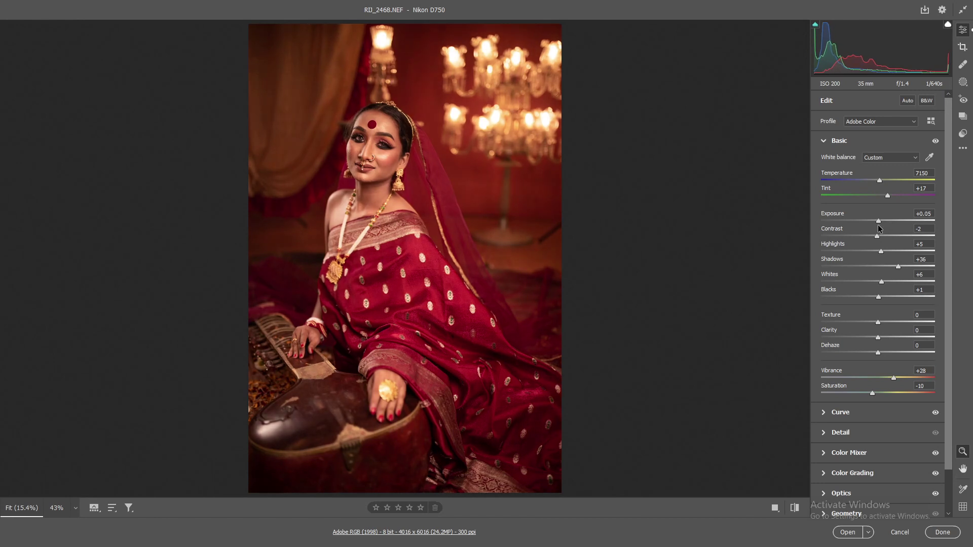
left_click_drag(879, 229, 880, 230)
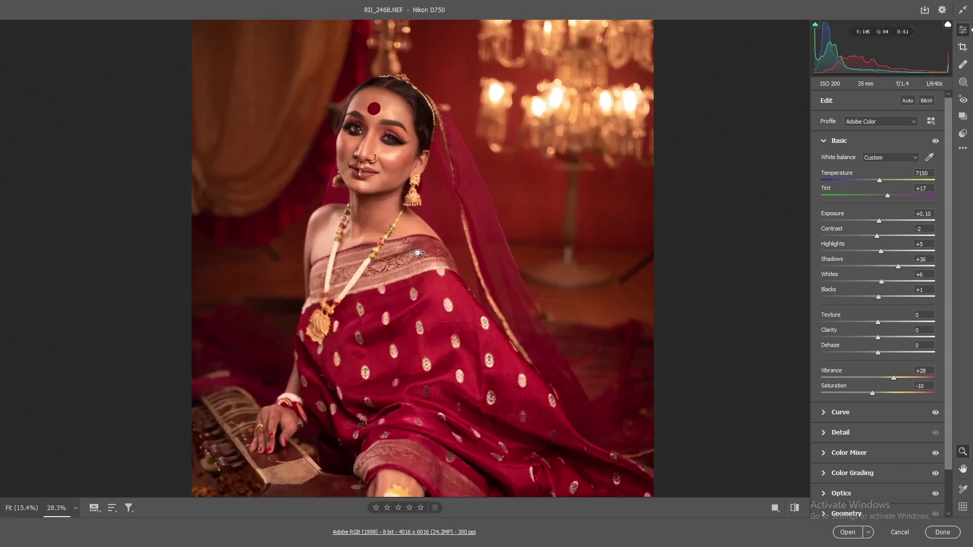
- Fit the photo in view and lift the upper tone curve point to 208 at input 200
right_click(412, 118)
left_click(431, 124)
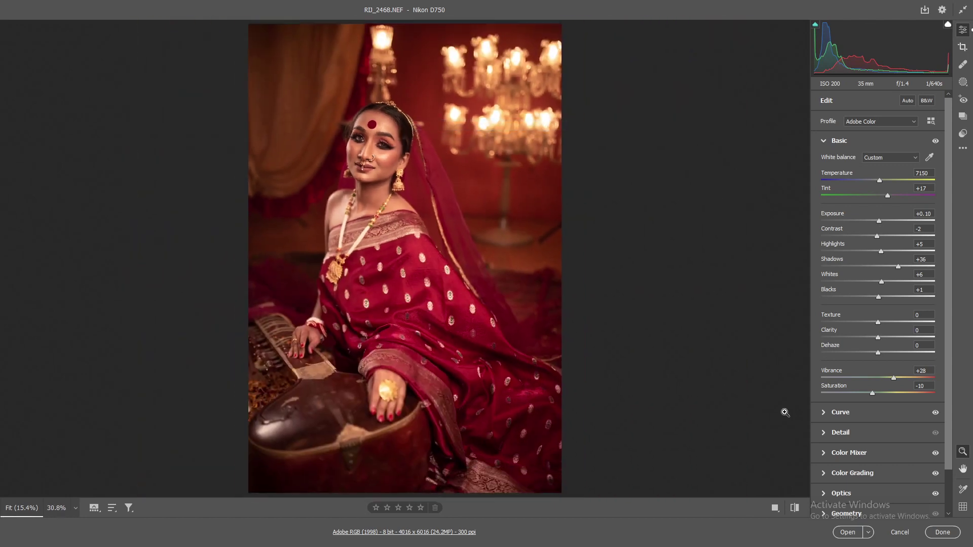
left_click(849, 415)
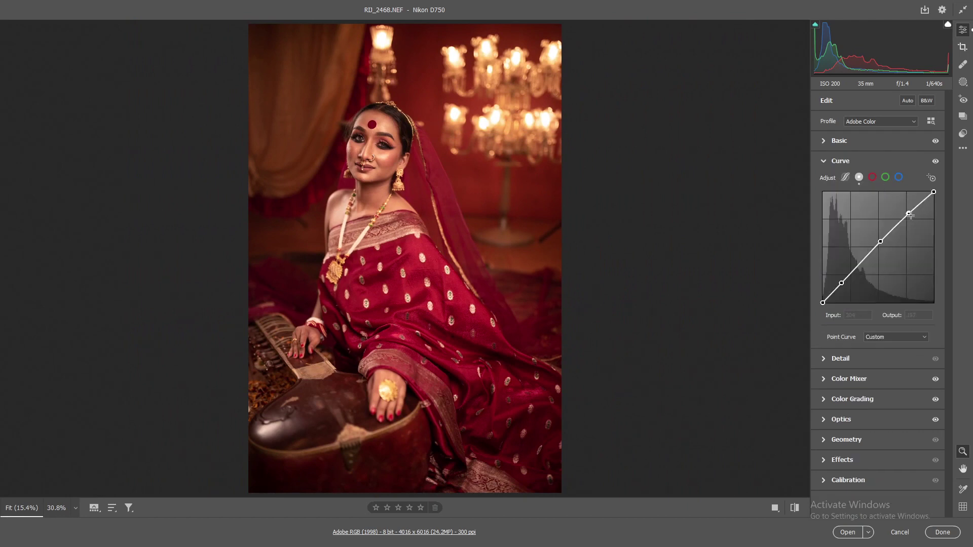
left_click_drag(911, 214, 910, 212)
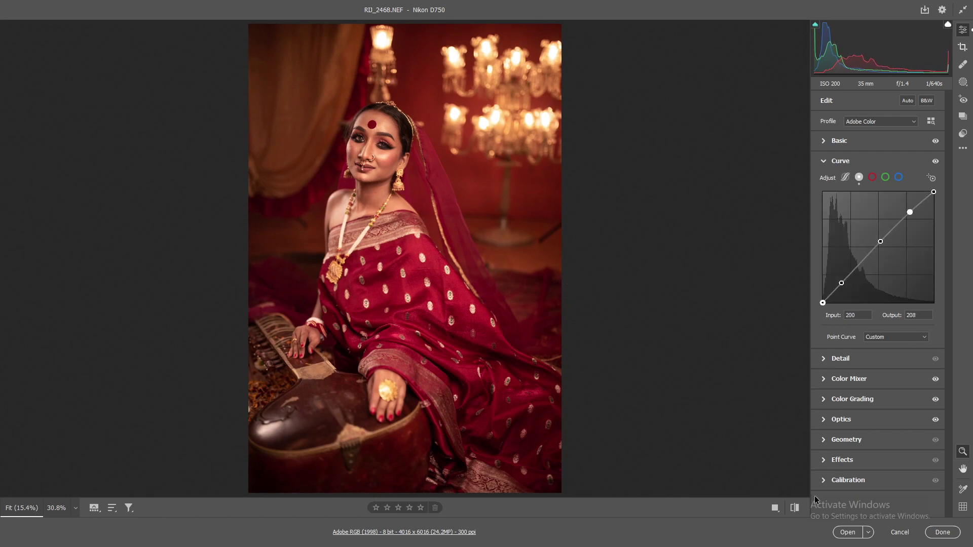
- Compare the edit with the original using before/after, then return to the tone curve
left_click(798, 509)
left_click(798, 509)
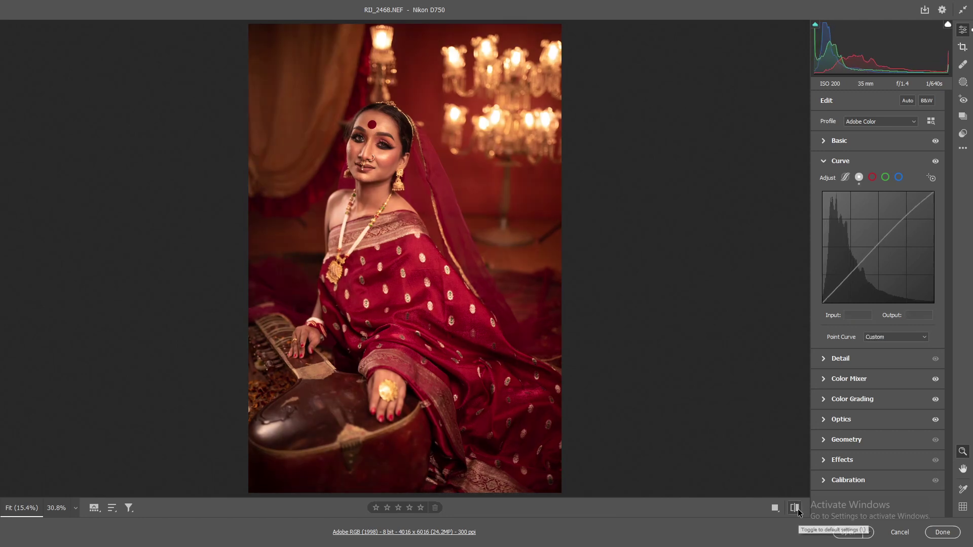
left_click(798, 509)
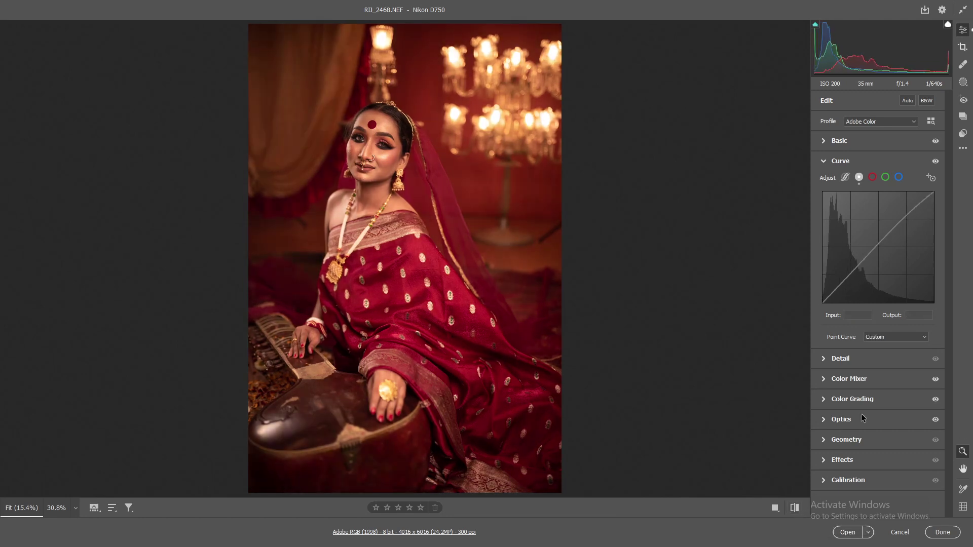
left_click(859, 147)
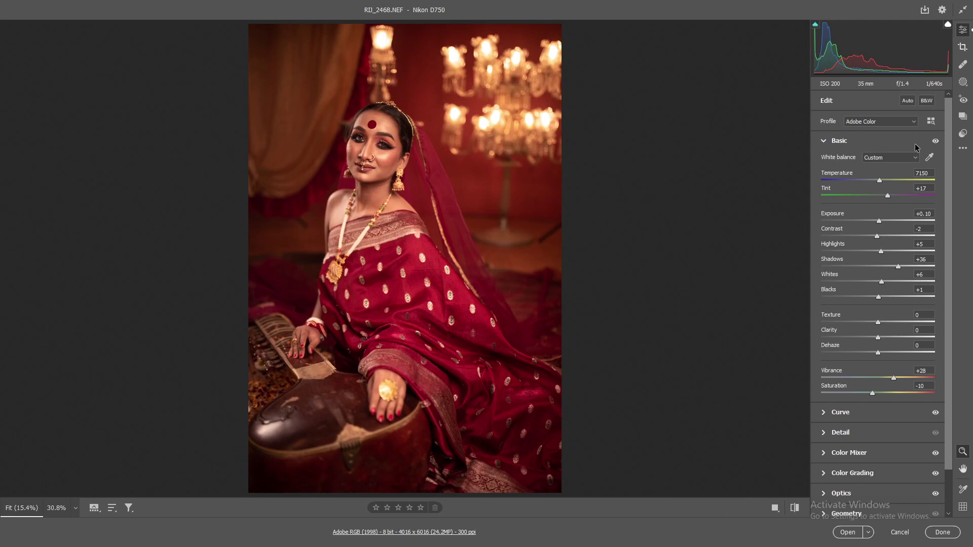
scroll(921, 164, "down", 2)
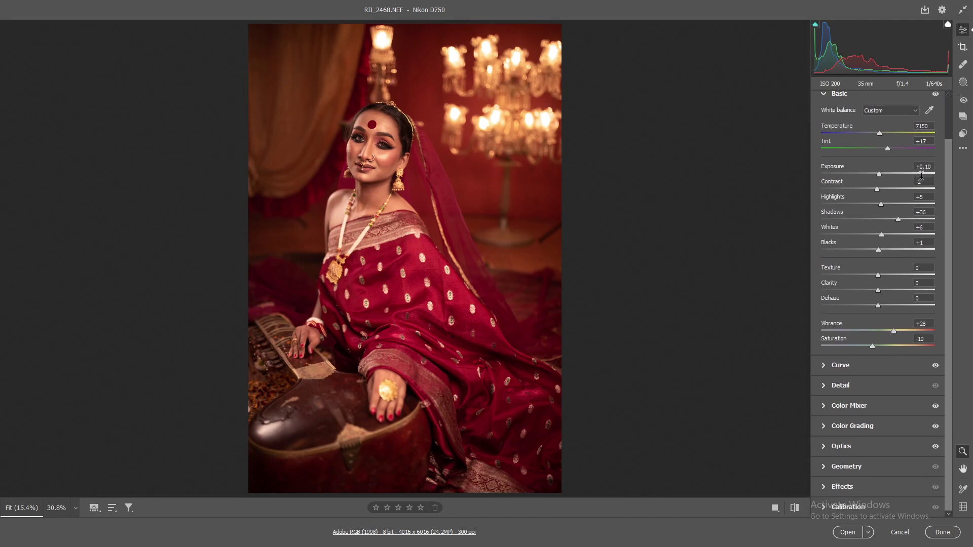
left_click(874, 373)
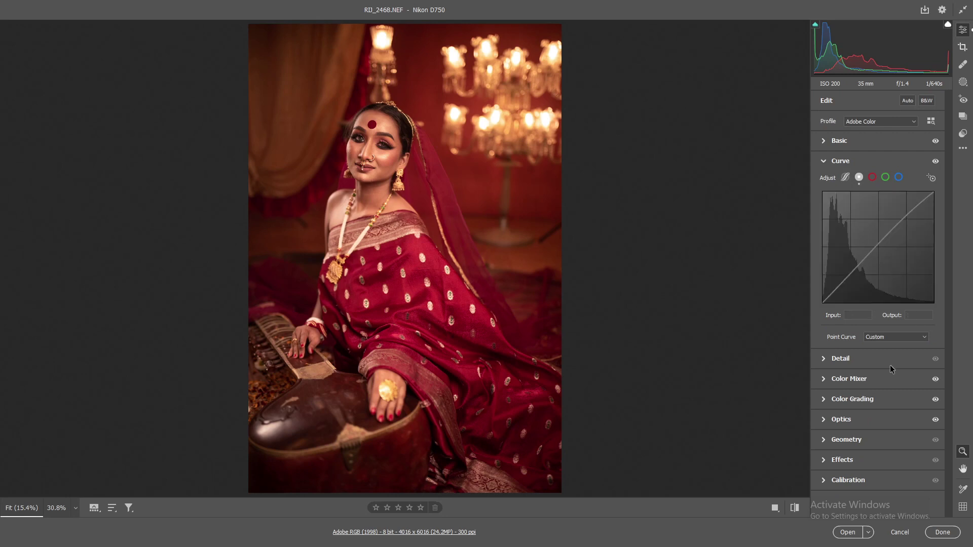
- Check the Color Mixer Hue, Saturation and Luminance values, then expand Color Grading
left_click(863, 379)
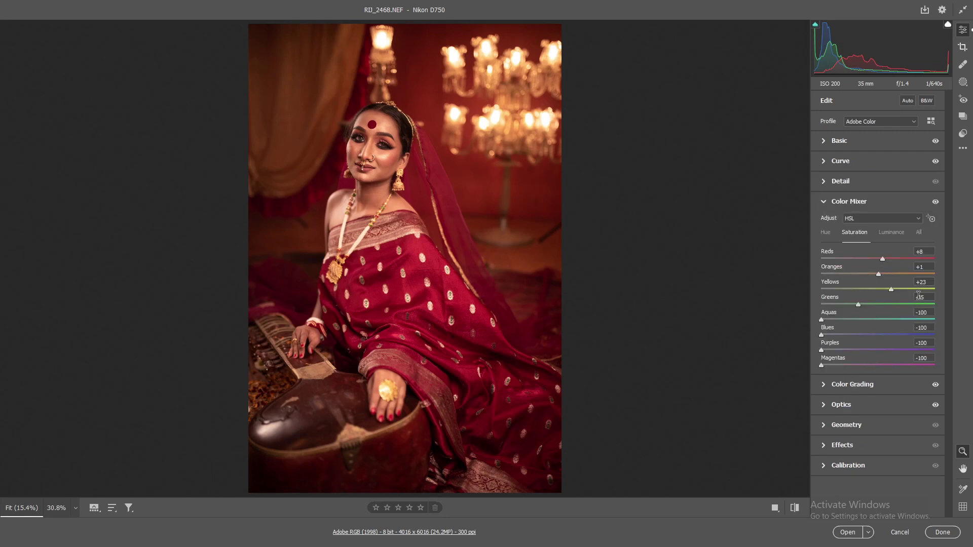
left_click(826, 233)
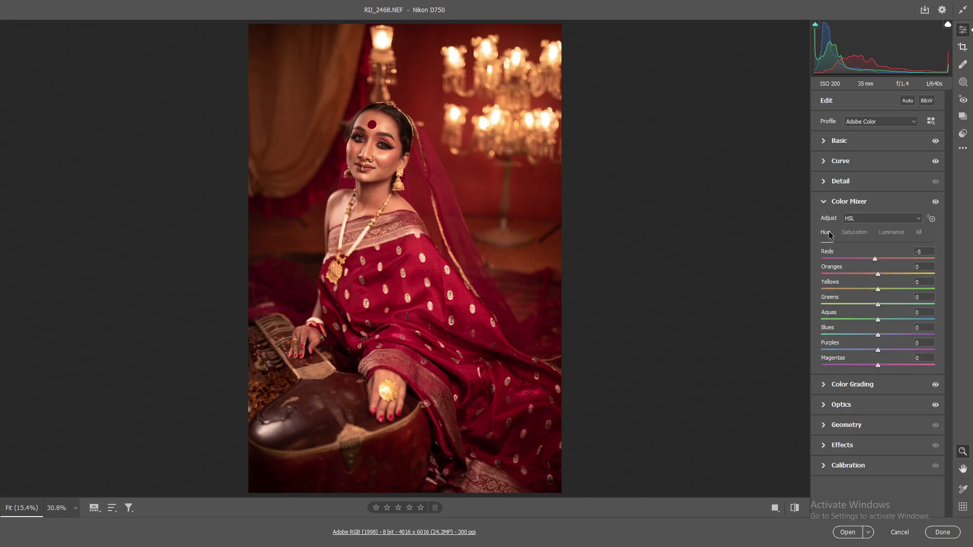
left_click(859, 234)
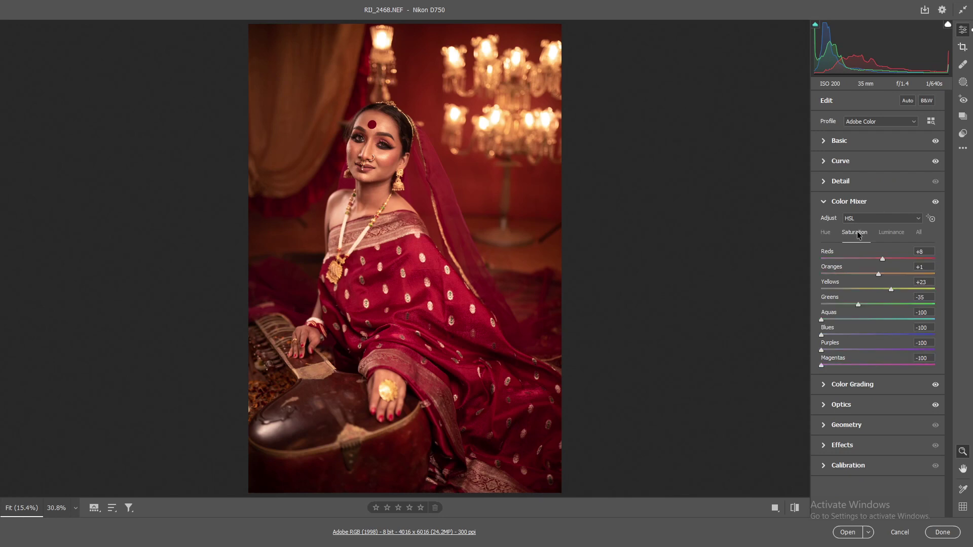
left_click(898, 235)
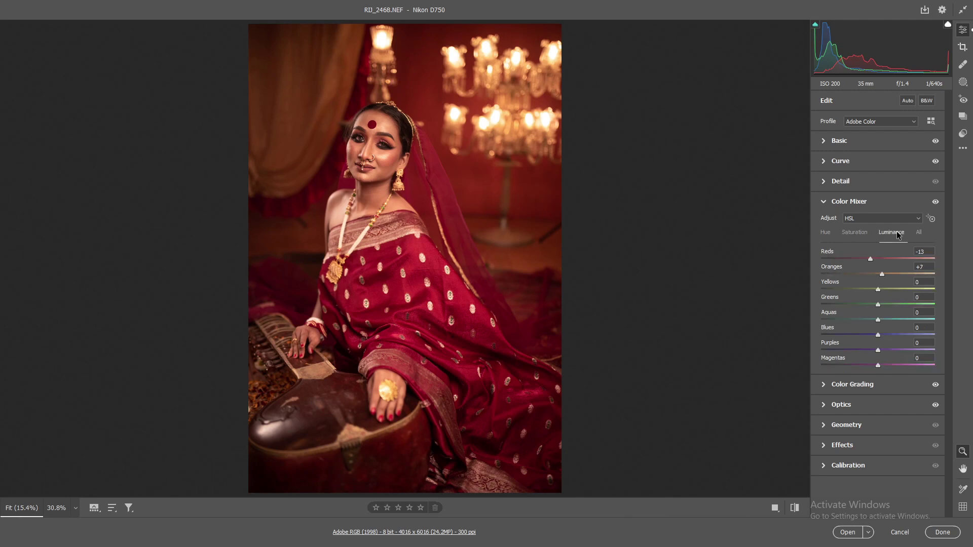
left_click(840, 385)
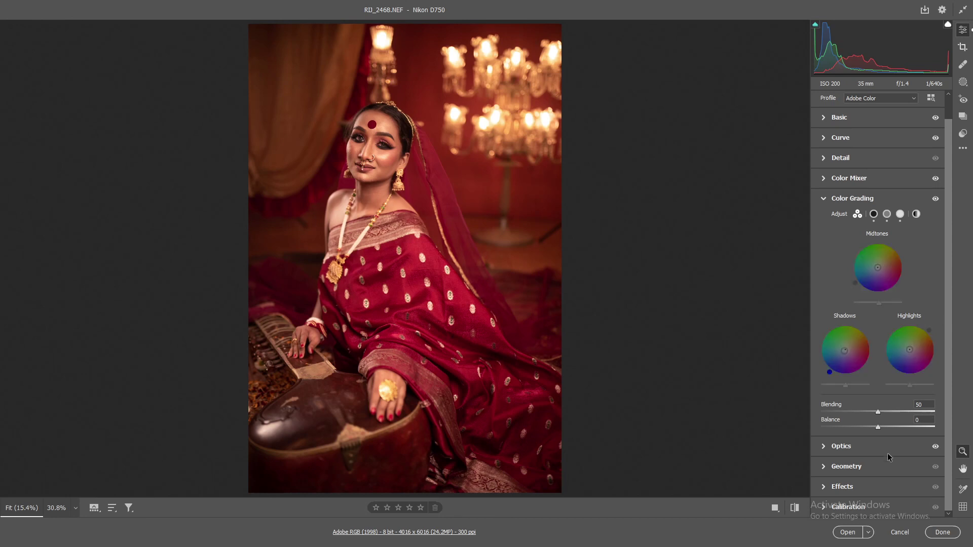
- Confirm chromatic aberration removal in Optics, compare before/after, and open the image in Photoshop
left_click(865, 447)
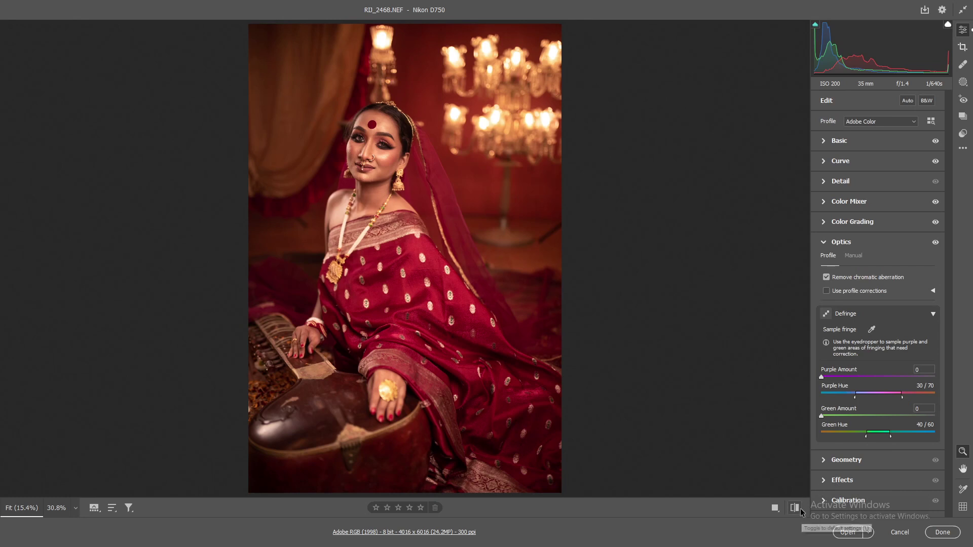
left_click(856, 143)
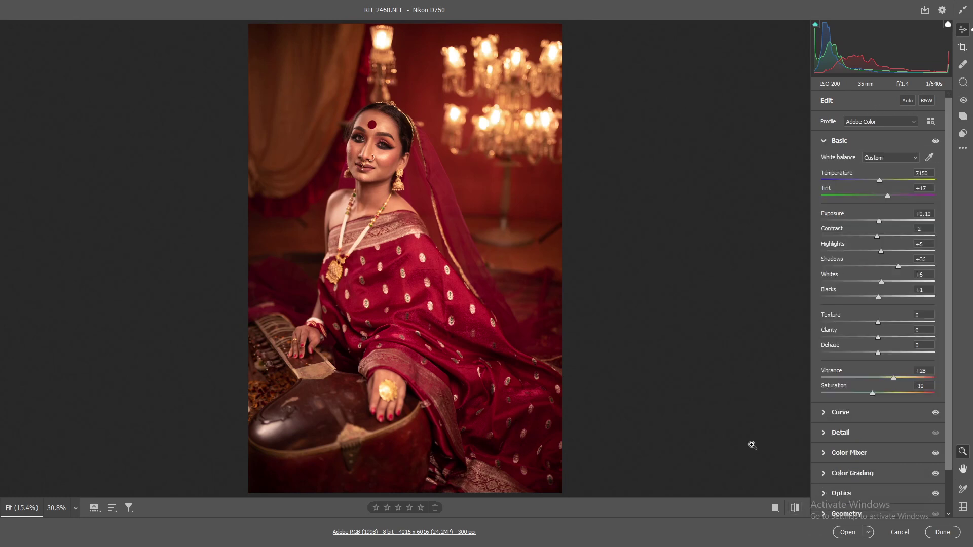
left_click(794, 508)
left_click(794, 509)
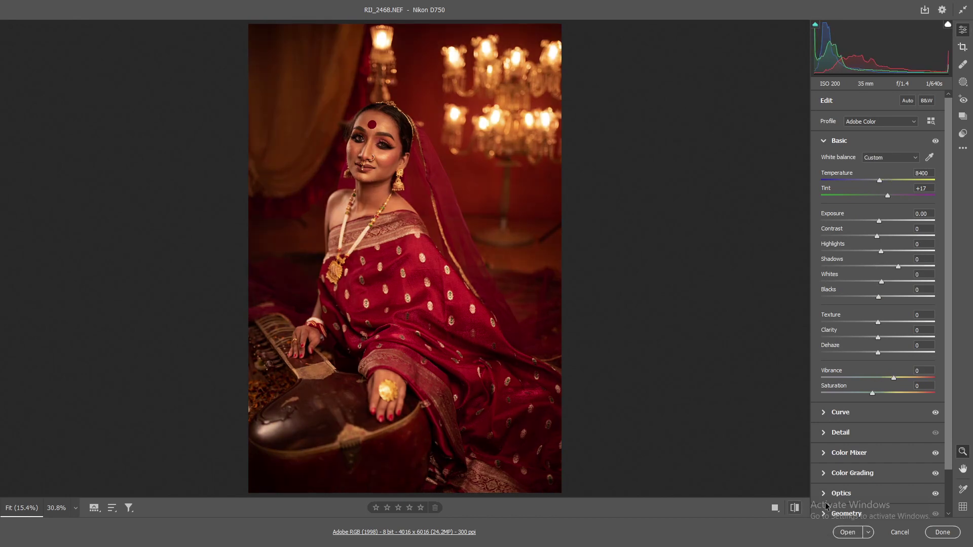
left_click(868, 532)
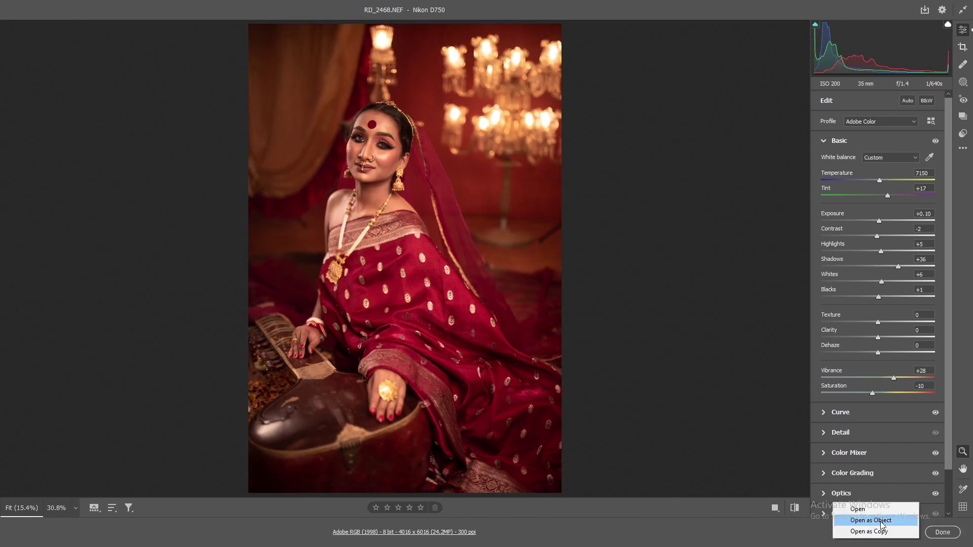
left_click(885, 520)
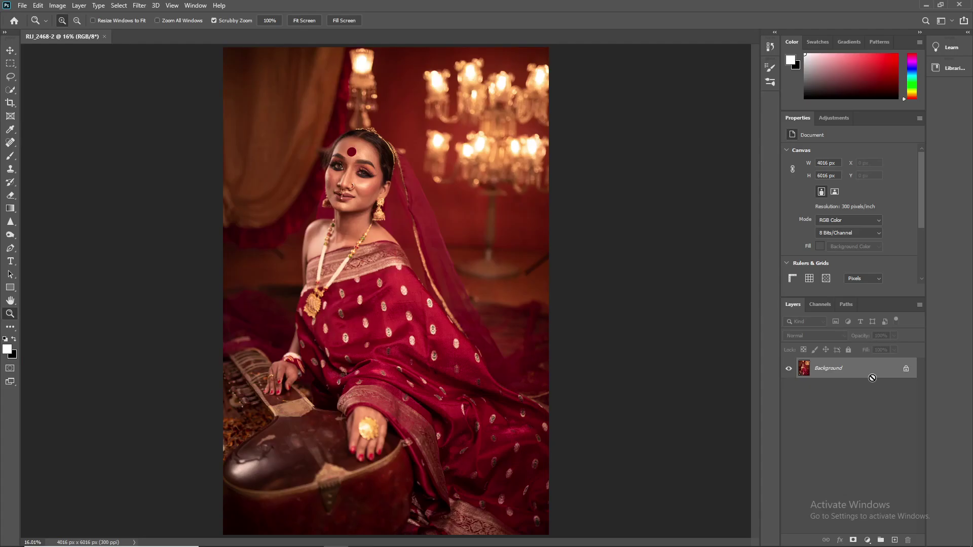
- Duplicate Background to Layer 1, zoom in on the nose and cheeks, and select the Healing Brush
key("ctrl+j")
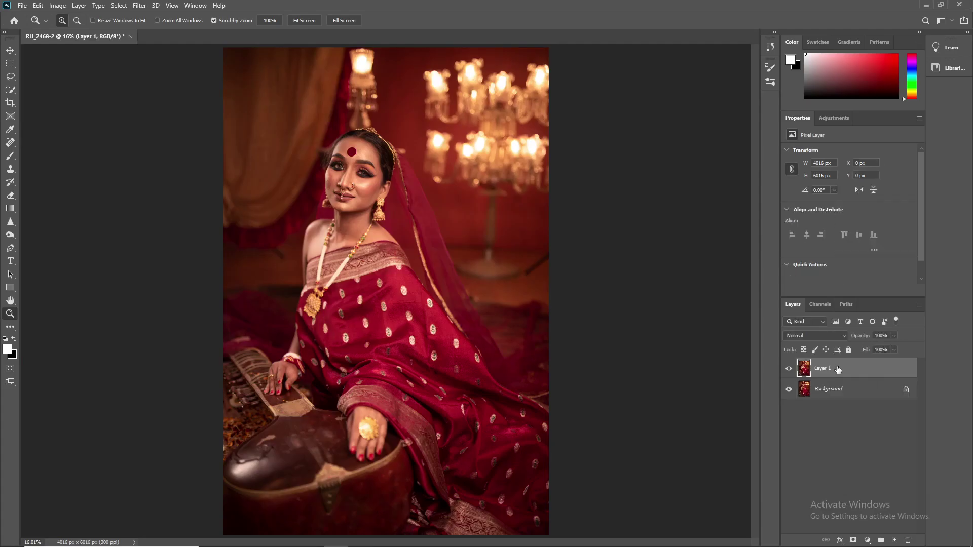
left_click_drag(340, 192, 406, 193)
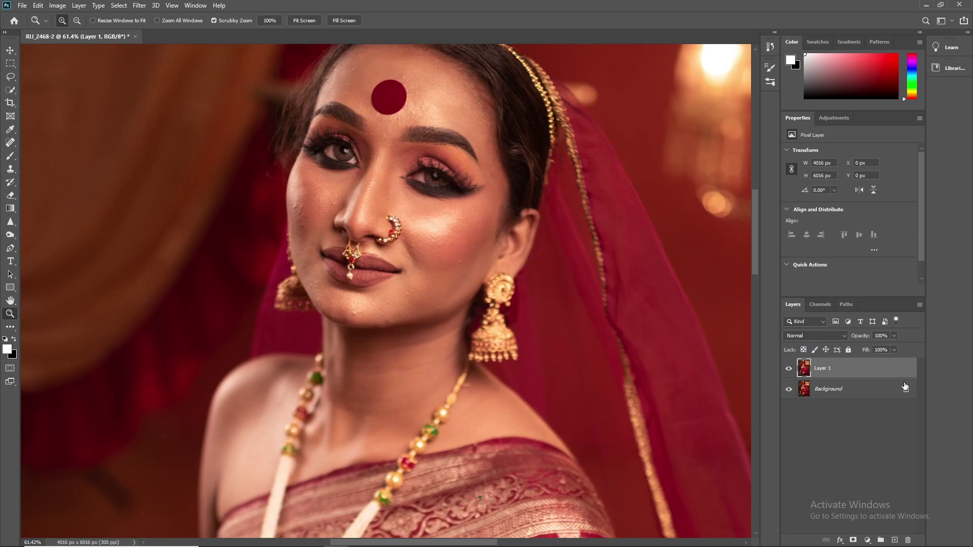
left_click_drag(397, 247, 513, 315)
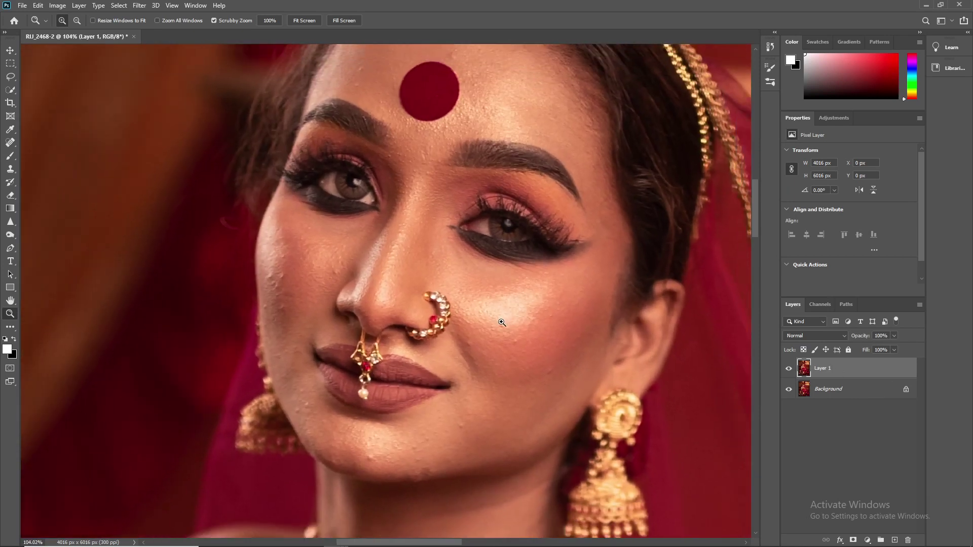
scroll(502, 323, "down", 1)
left_click(11, 143)
left_click(40, 153)
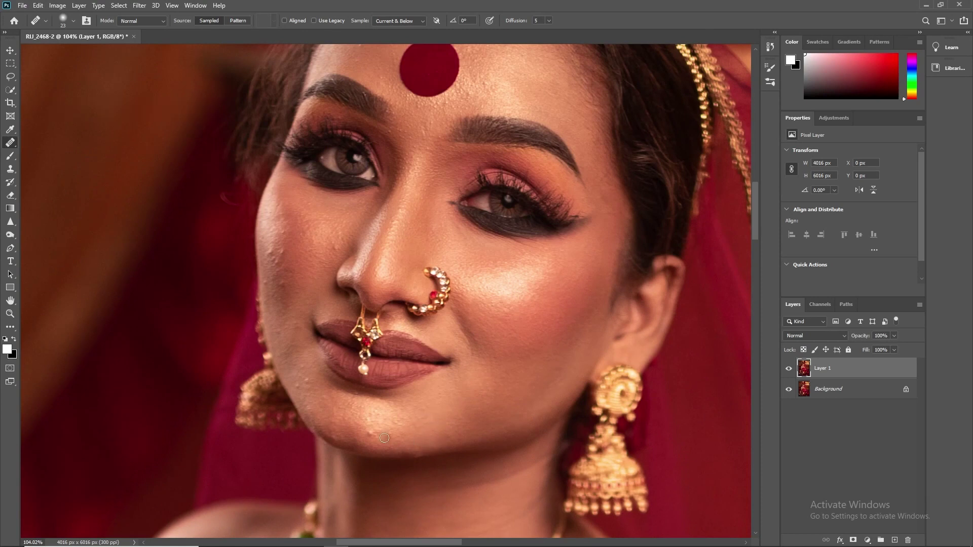
- Switch to the Content-Aware Spot Healing Brush, enlarge it, and heal cheek blemishes
scroll(298, 377, "up", 2)
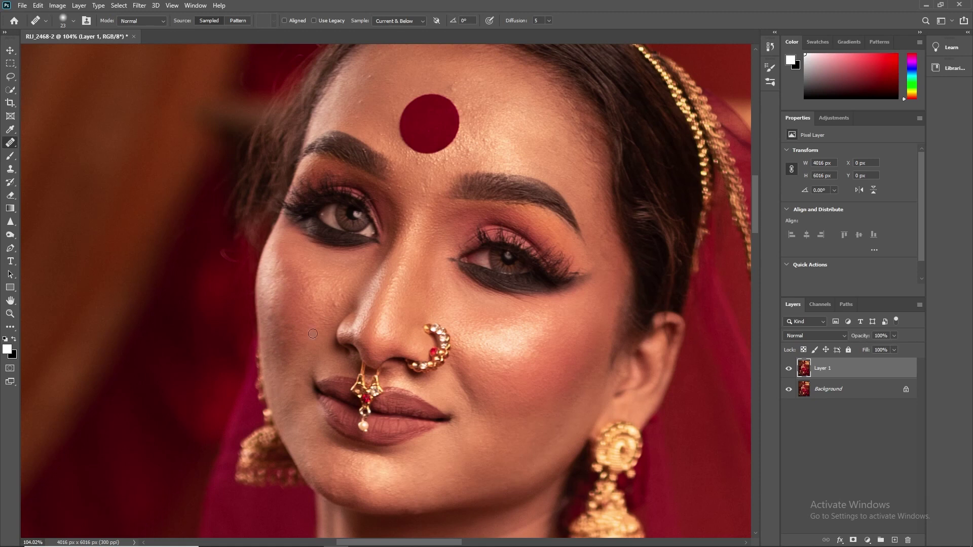
scroll(304, 324, "up", 1)
key("shift+j")
scroll(425, 261, "up", 2)
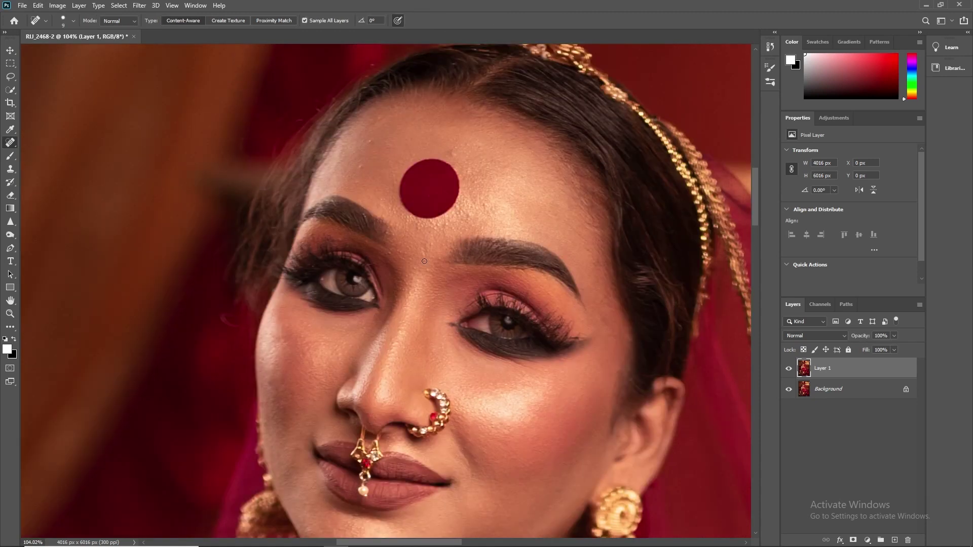
scroll(425, 261, "up", 2)
key("bracketright")
key("bracketright")
scroll(513, 209, "up", 1)
scroll(495, 148, "up", 1)
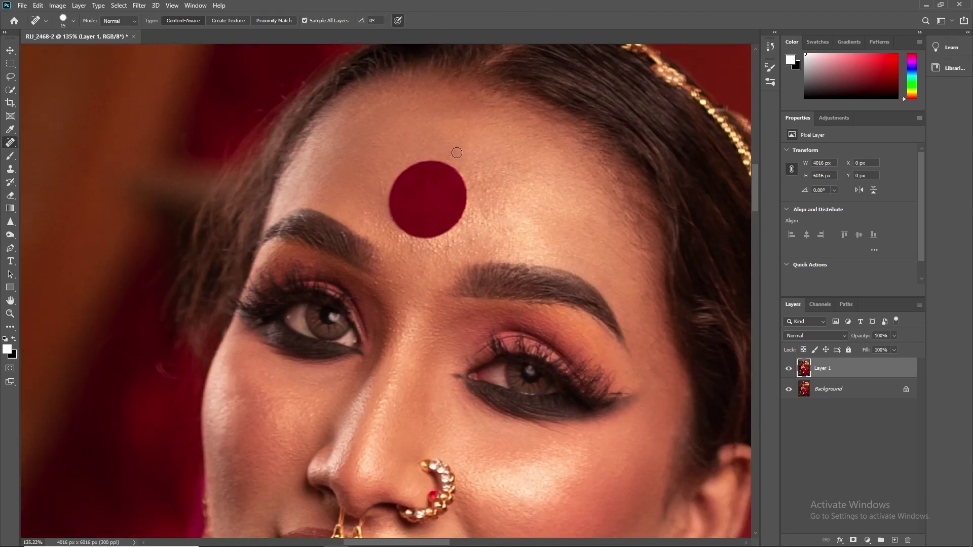
scroll(456, 153, "down", 2)
scroll(457, 152, "down", 2)
- Fit the portrait in the window and continue spot healing the nose and forehead
key("z")
key("ctrl+0")
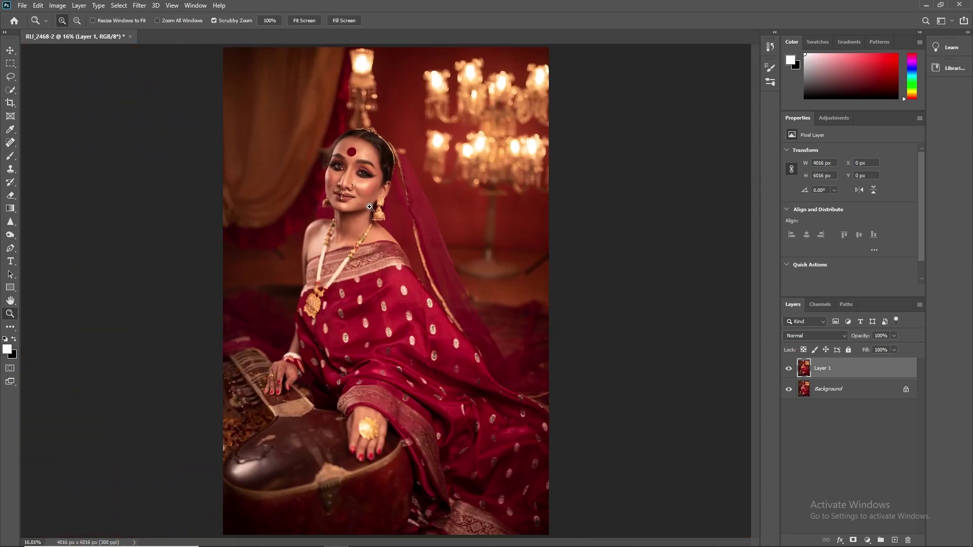
scroll(352, 152, "up", 4)
scroll(218, 202, "up", 2)
key("j")
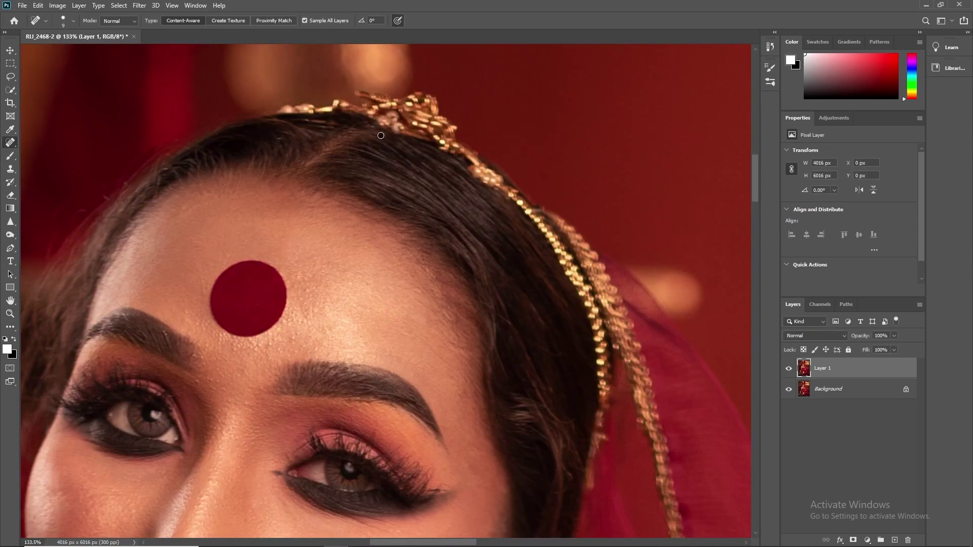
scroll(532, 285, "down", 1)
scroll(532, 380, "up", 1)
scroll(236, 316, "up", 1)
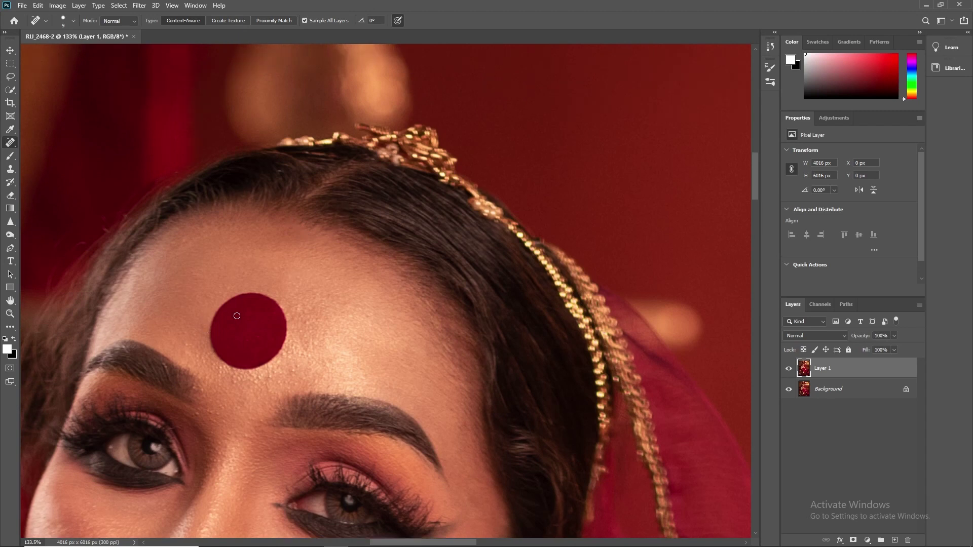
scroll(237, 316, "up", 2)
- Zoom around the portrait to review the healed face
key("z")
scroll(737, 346, "down", 5)
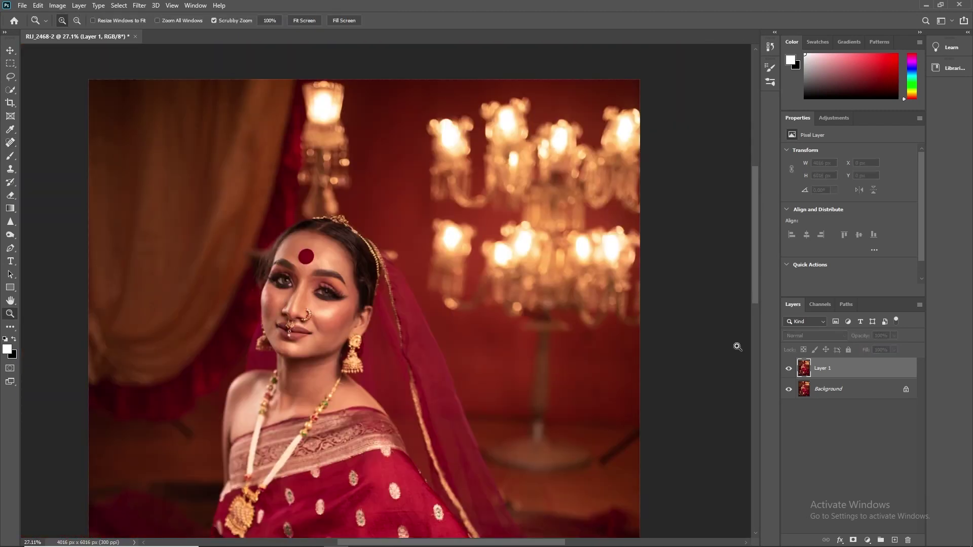
scroll(343, 319, "up", 4)
scroll(320, 326, "down", 1)
scroll(320, 326, "down", 4)
scroll(563, 294, "down", 2)
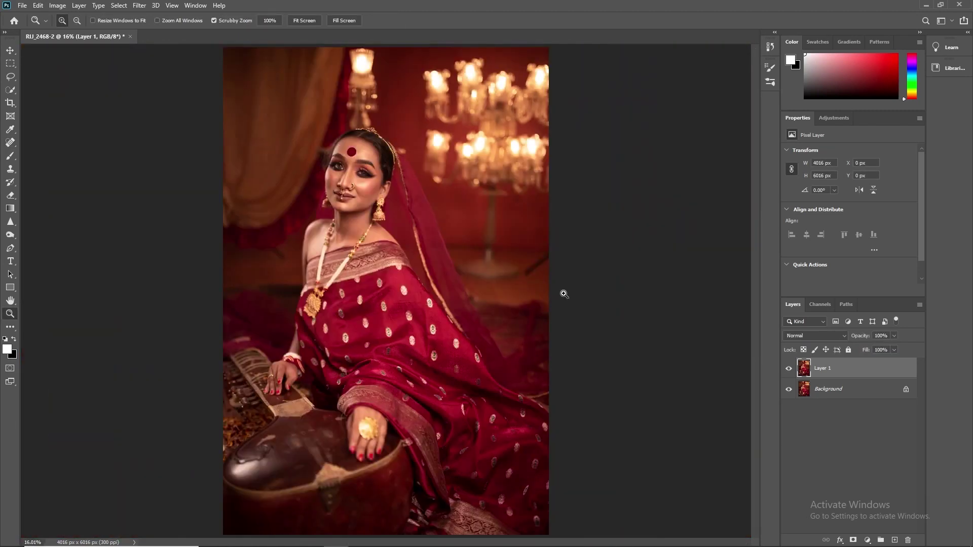
scroll(564, 294, "up", 3)
- Patch two distracting spots in the red background with clean areas, then deselect
key("j")
left_click_drag(565, 197, 577, 213)
mouse_move(361, 199)
left_mouse_down()
mouse_move(271, 240)
mouse_move(385, 187)
left_mouse_up()
left_click_drag(446, 228, 326, 229)
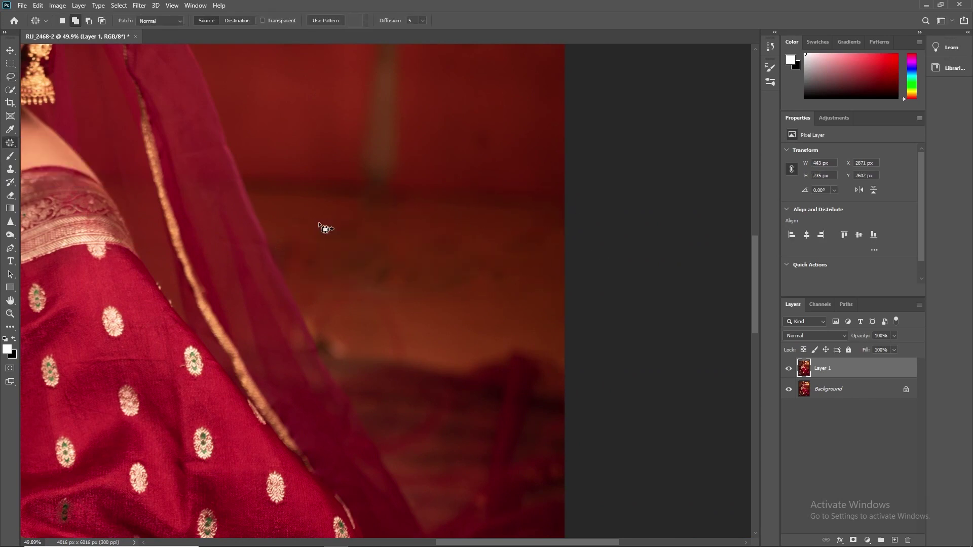
scroll(489, 189, "up", 1)
key("ctrl+shift+s")
key("Escape")
scroll(482, 294, "up", 2)
left_click_drag(396, 130, 436, 212)
mouse_move(241, 263)
left_mouse_down()
mouse_move(272, 304)
mouse_move(249, 266)
left_mouse_up()
key("ctrl+d")
- Touch up the background with the Healing Brush and fit the portrait on screen
key("z")
key("ctrl+0")
left_click(602, 324)
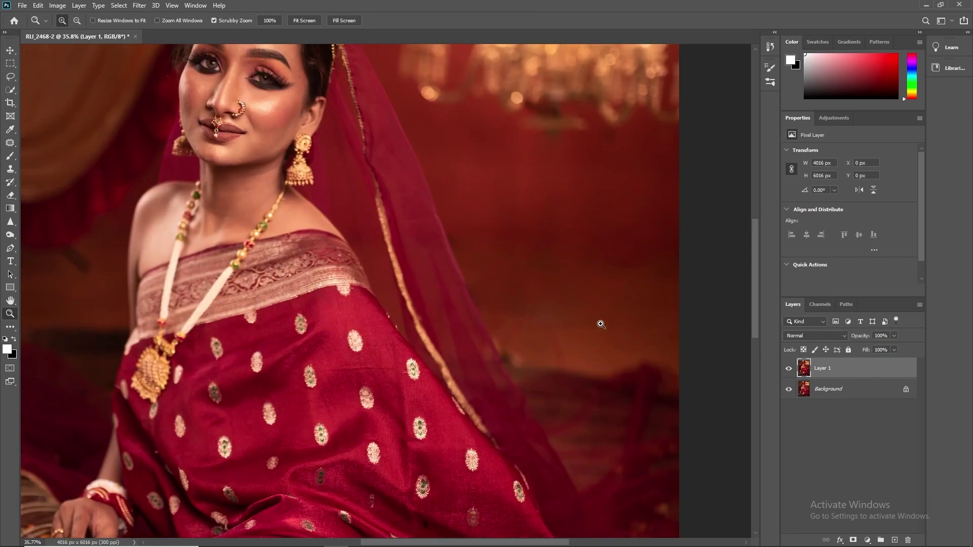
key("j")
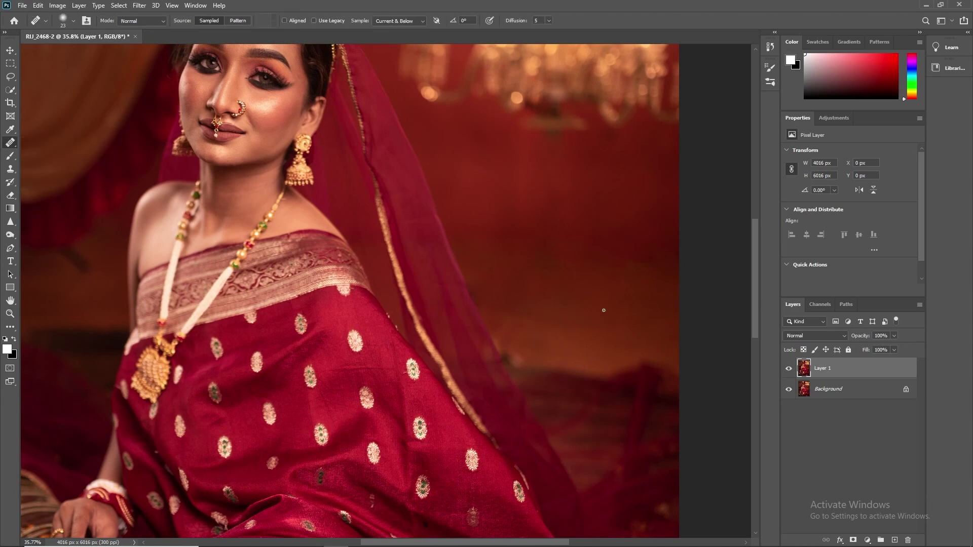
scroll(583, 284, "down", 1)
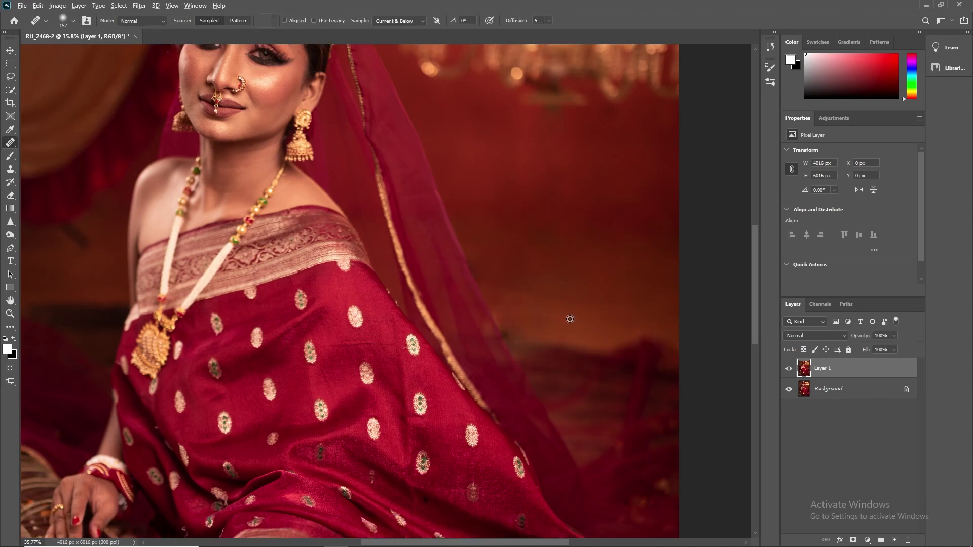
right_click(418, 250)
left_click(446, 252)
scroll(143, 261, "up", 3)
key("shift+j")
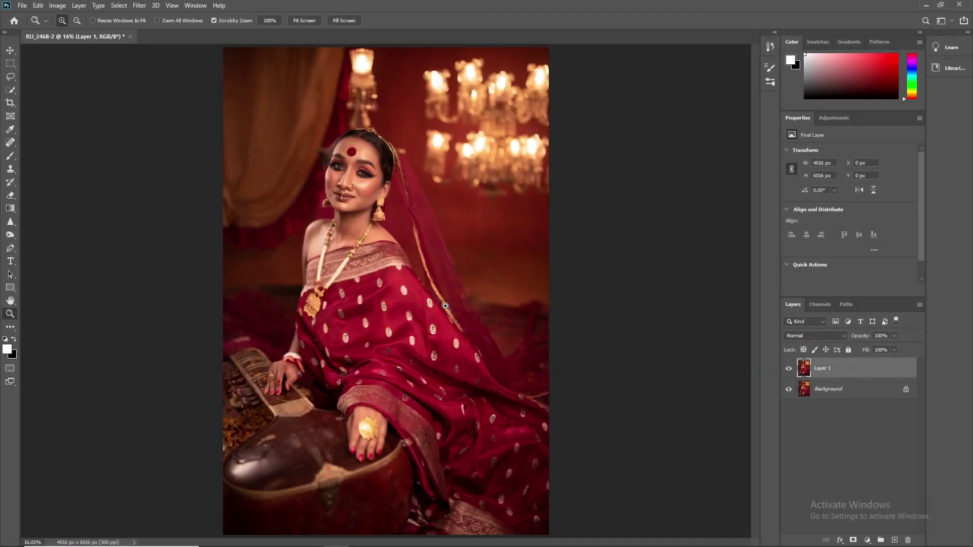
- Duplicate Layer 1 to create Layer 2
right_click(445, 306)
key("Escape")
key("ctrl+j")
right_click(410, 246)
key("Escape")
left_click(340, 231)
- Zoom in to inspect the bride's face, then fit the whole portrait on screen
left_click_drag(384, 174, 446, 175)
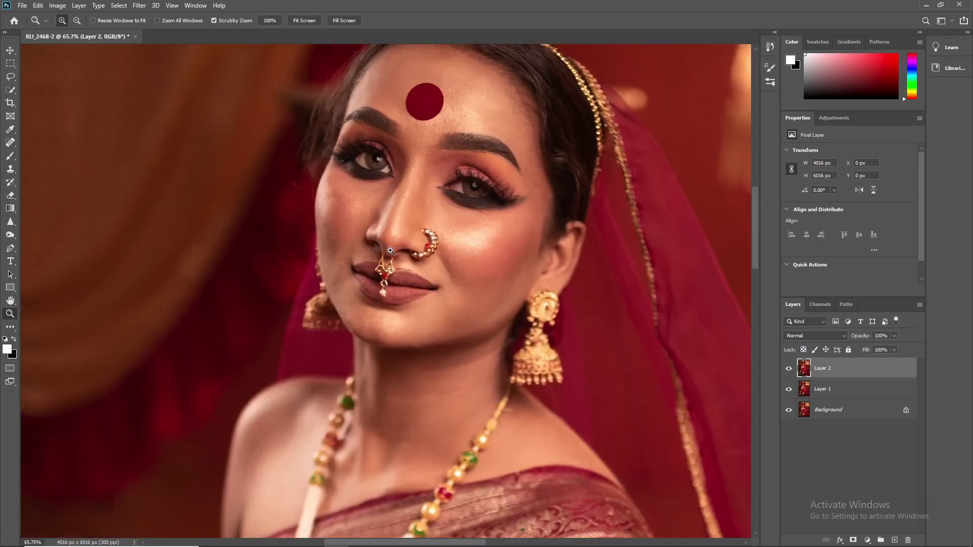
scroll(502, 233, "up", 2)
right_click(505, 234)
left_click(526, 239)
scroll(506, 246, "up", 2)
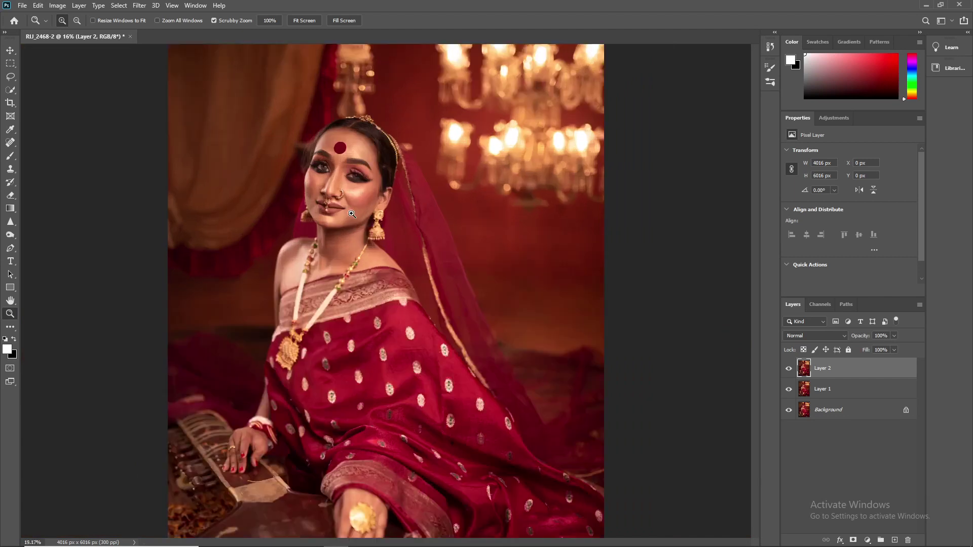
scroll(458, 276, "up", 3)
scroll(458, 276, "up", 1)
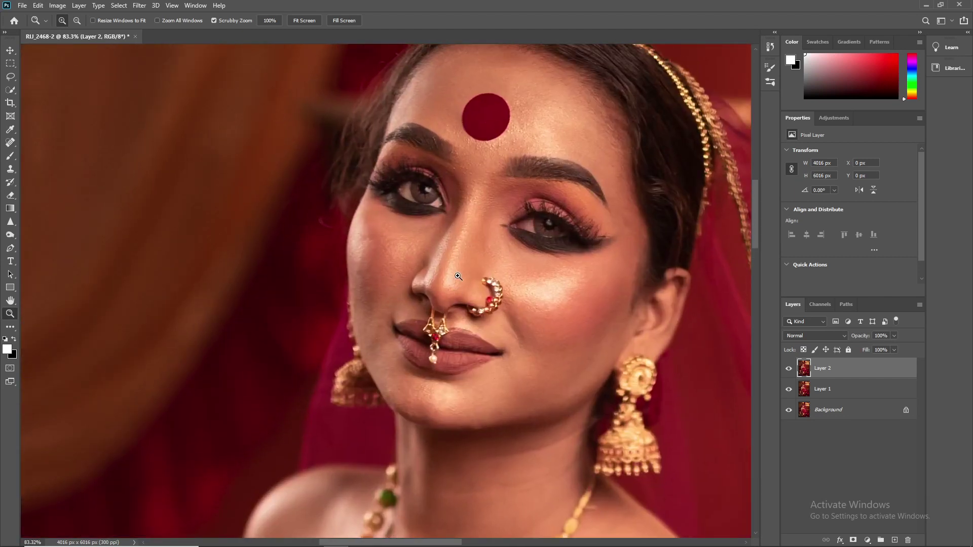
right_click(497, 264)
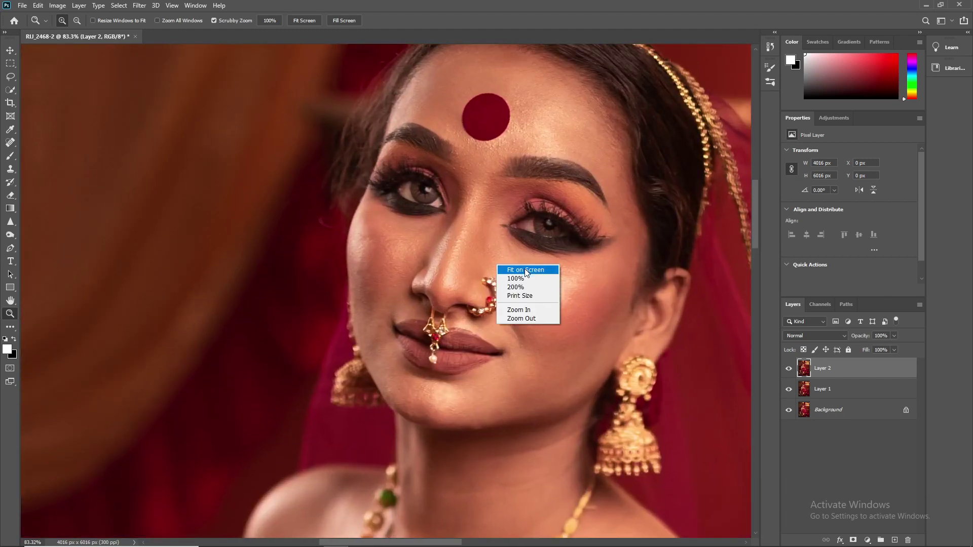
left_click(523, 270)
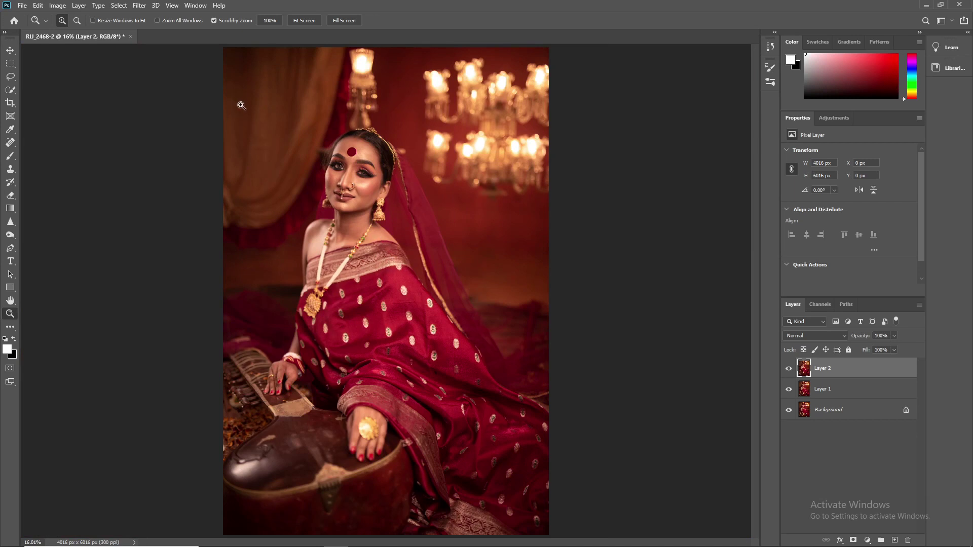
left_click(139, 6)
mouse_move(159, 221)
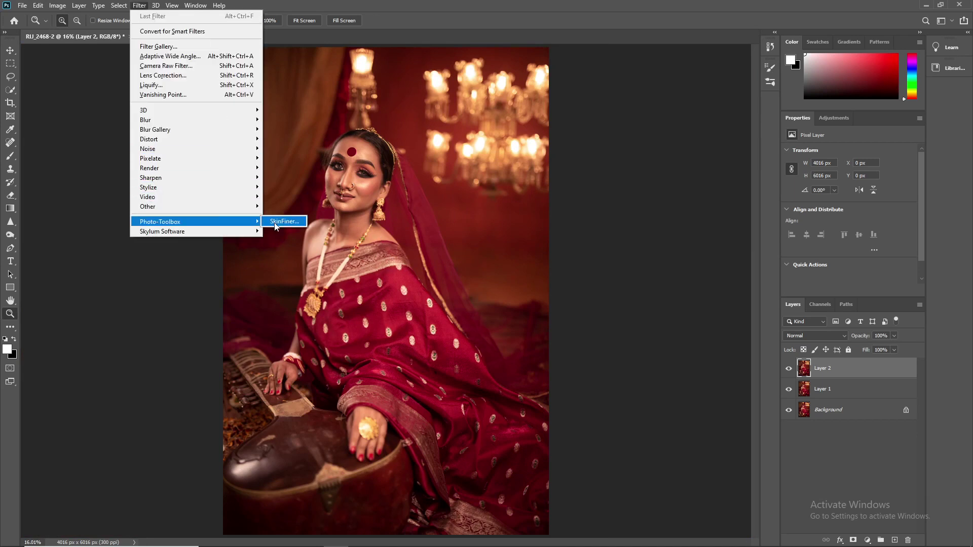
- Launch SkinFiner on Layer 2, view the face at 1:1, and set Fine smoothing to -81
left_click(276, 223)
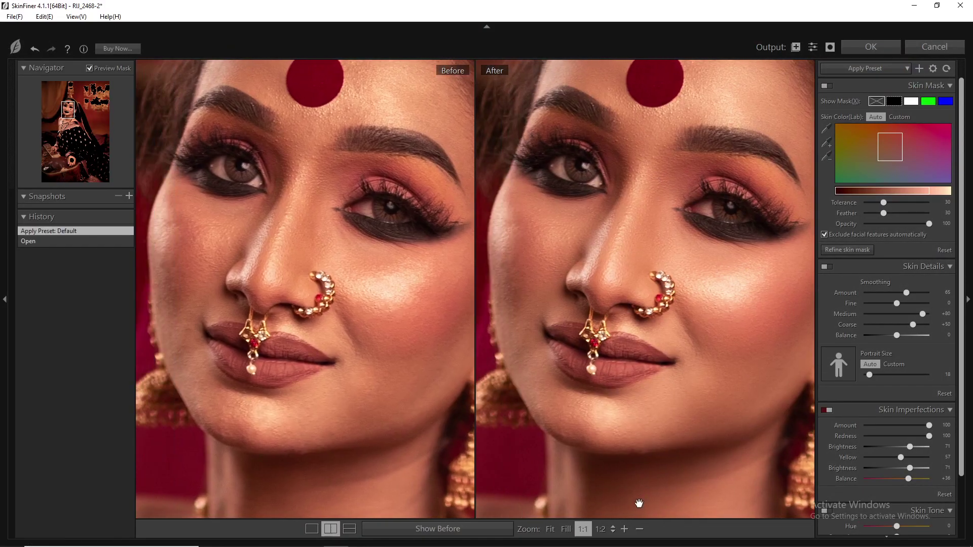
left_click(641, 529)
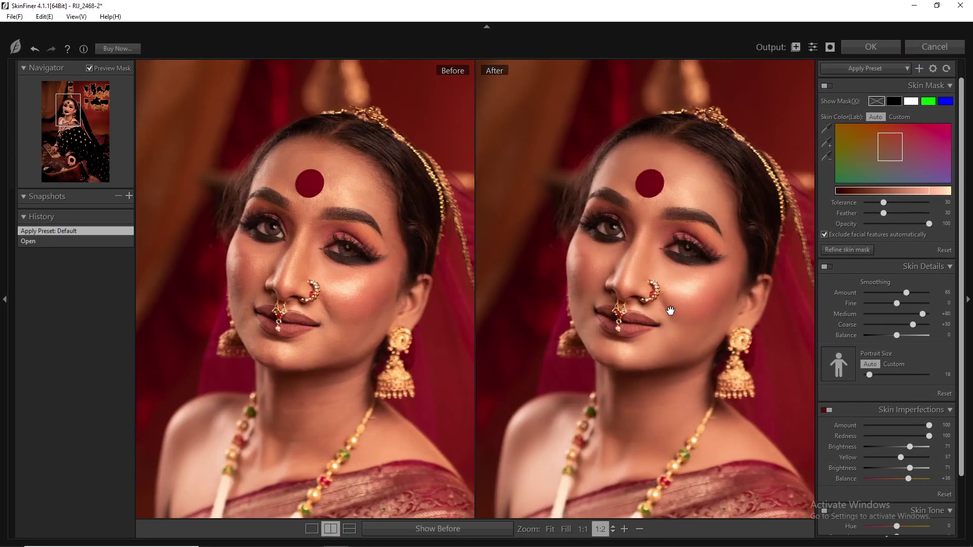
left_click(625, 529)
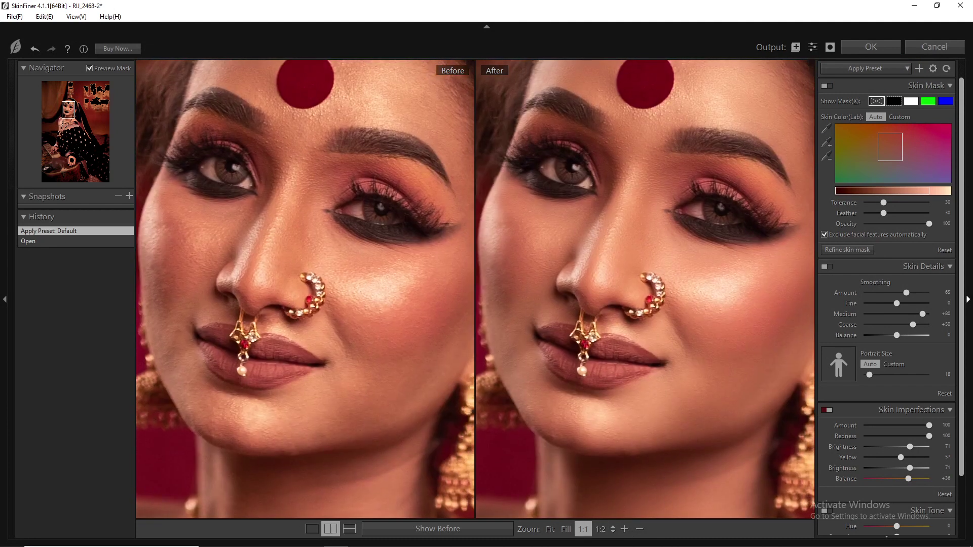
left_click(870, 306)
left_click_drag(776, 326, 749, 329)
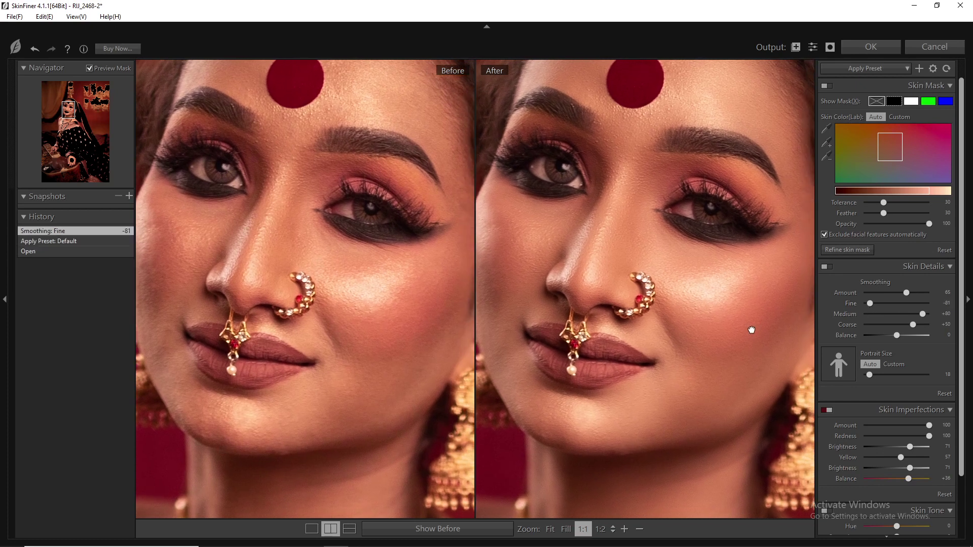
- Reduce smoothing Amount to 57 and Coarse to +35, then apply the filter
left_click_drag(906, 294, 902, 293)
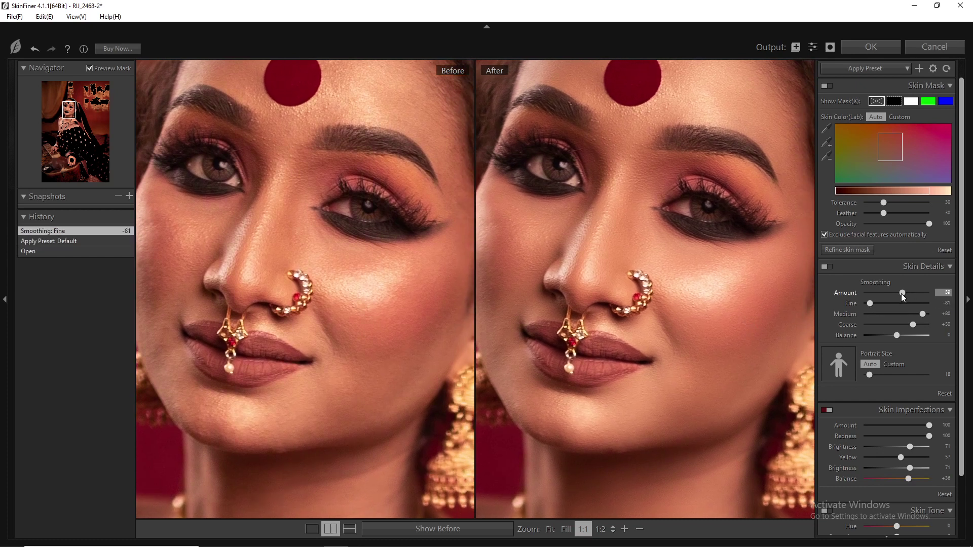
left_click_drag(738, 344, 726, 354)
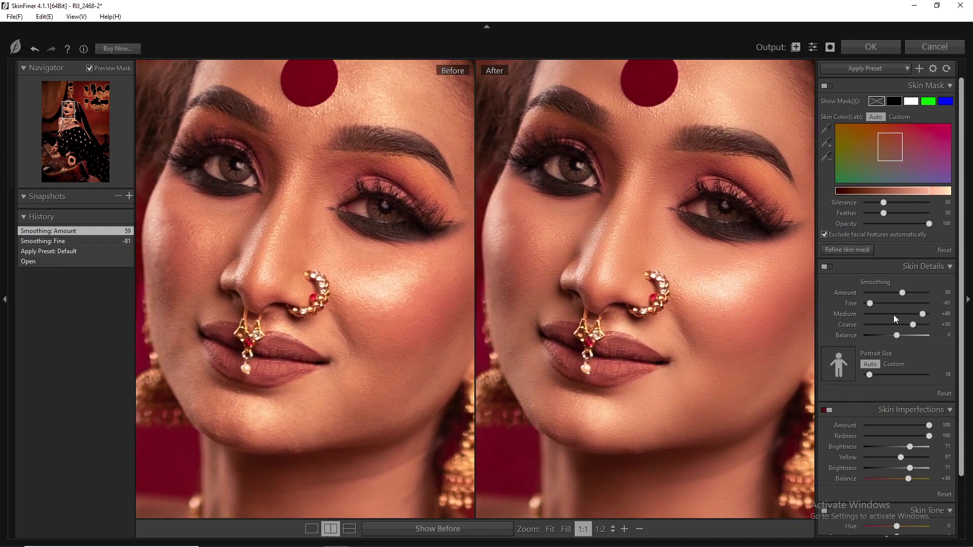
left_click_drag(902, 292, 902, 293)
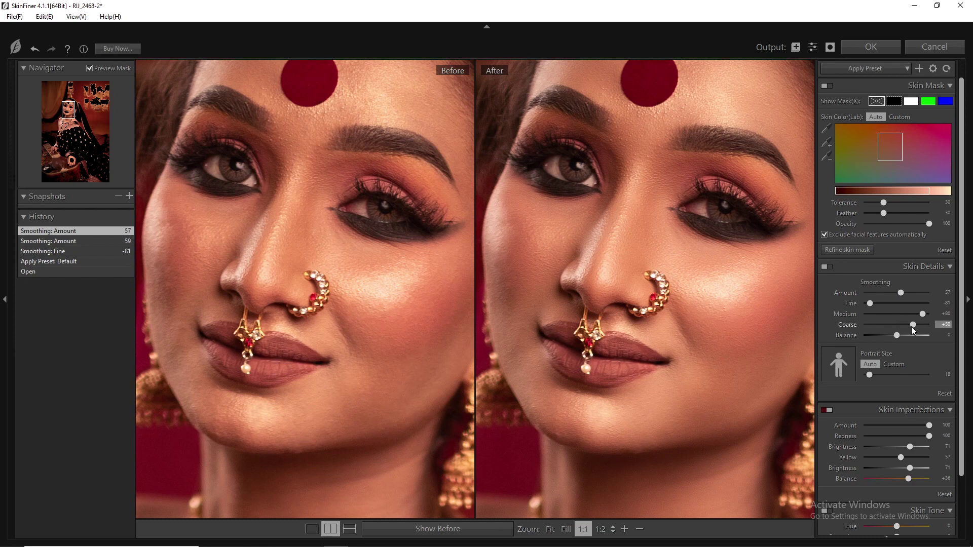
left_click_drag(914, 327, 910, 327)
left_click_drag(724, 359, 702, 344)
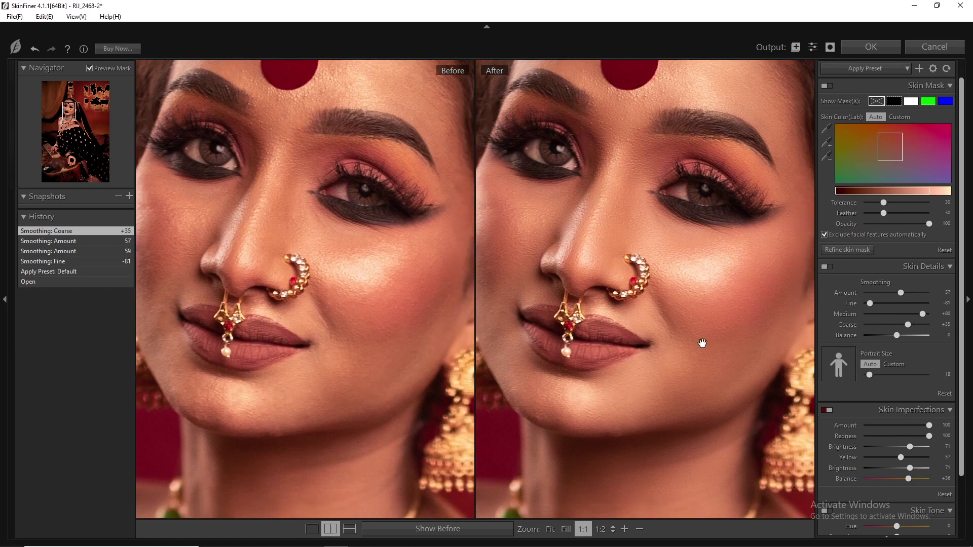
left_click(870, 47)
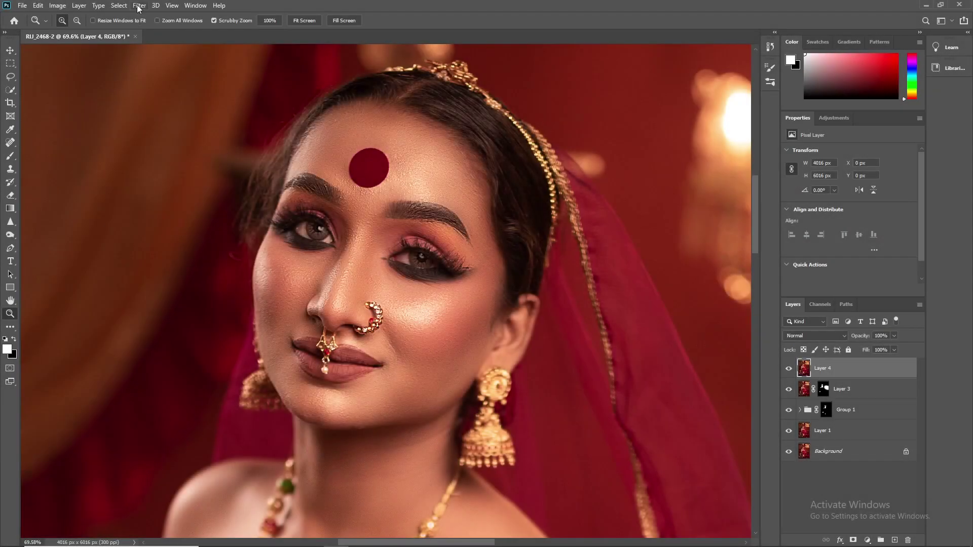
- Open Liquify, zoom the preview to 50% on the face, and select the Face tool
left_click(139, 6)
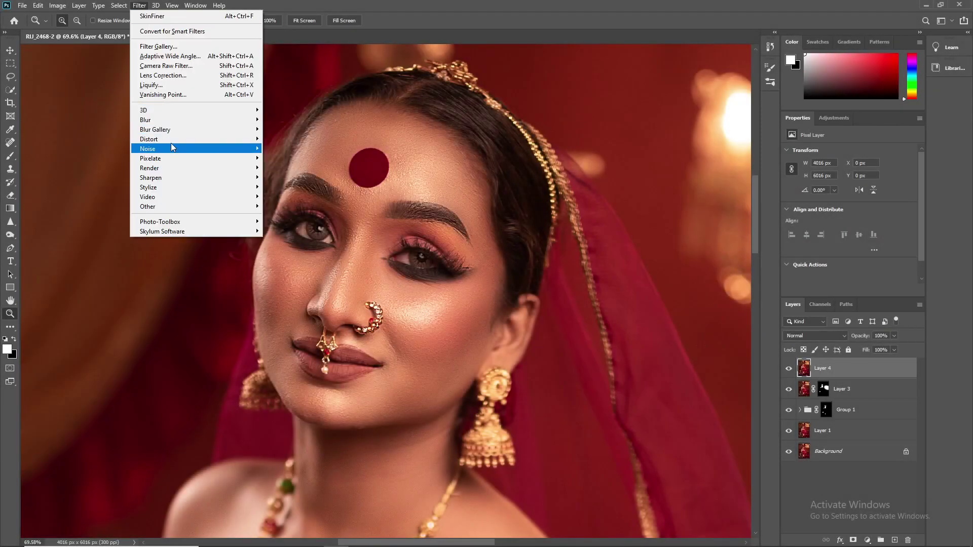
left_click(159, 91)
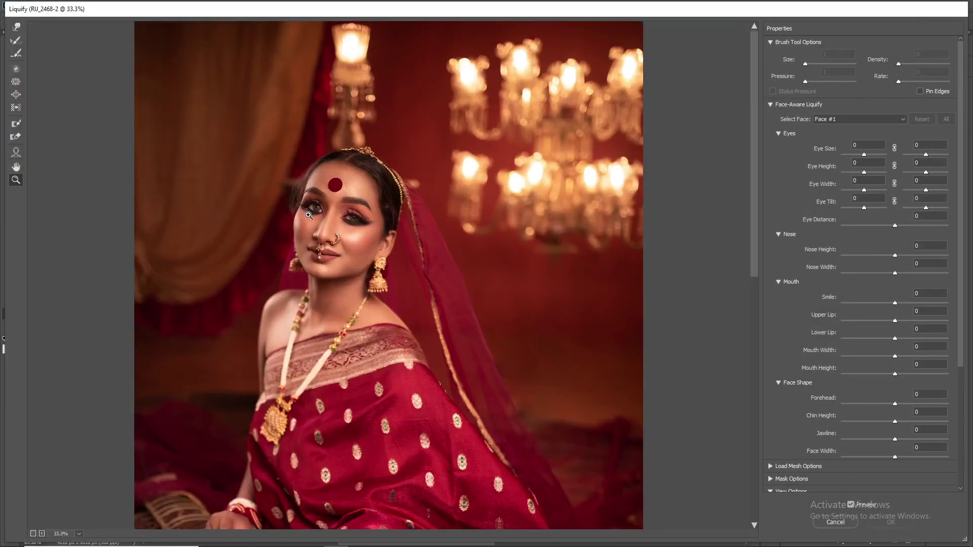
left_click(355, 152)
left_click(286, 265)
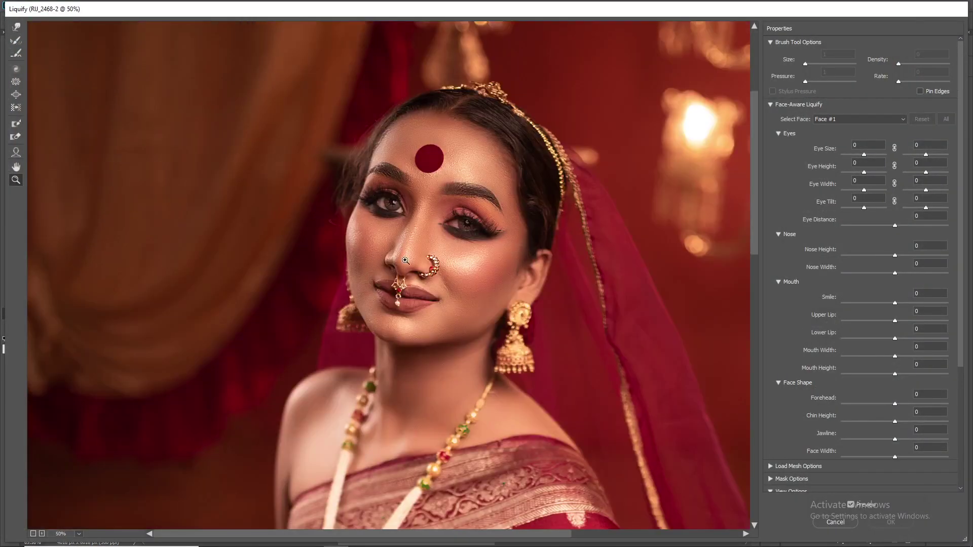
left_click(16, 152)
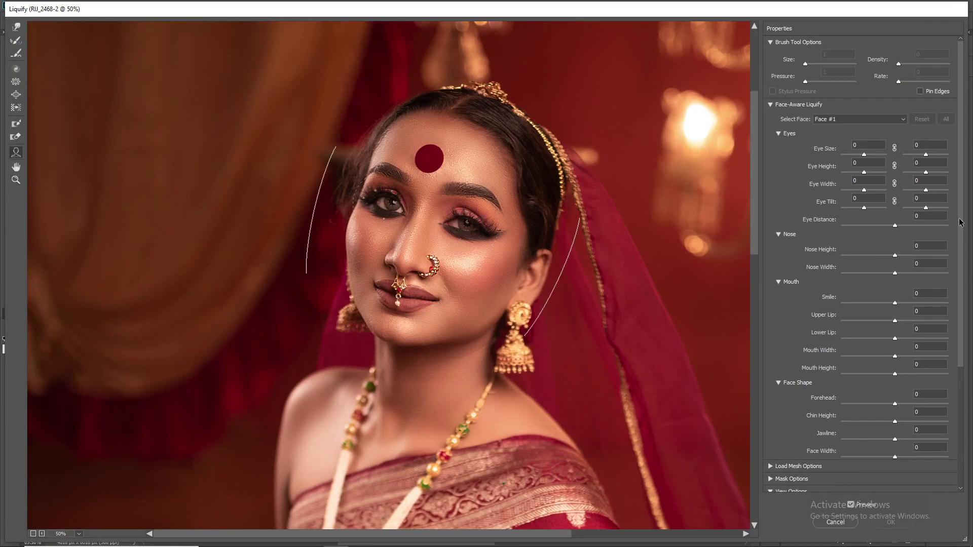
- Set eye size -26/26, eye height -13/10, and jawline and face width to -5
left_click_drag(927, 155, 936, 155)
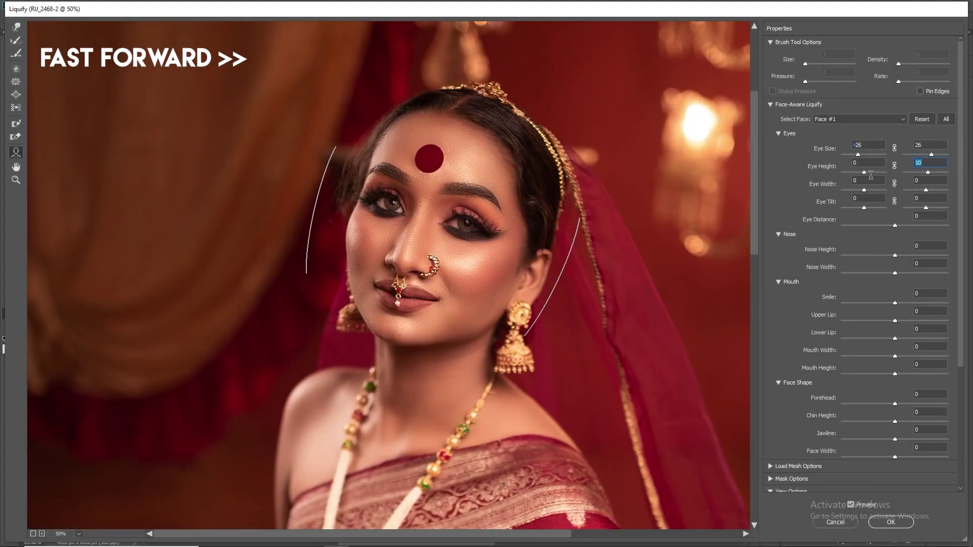
left_click_drag(865, 172, 861, 172)
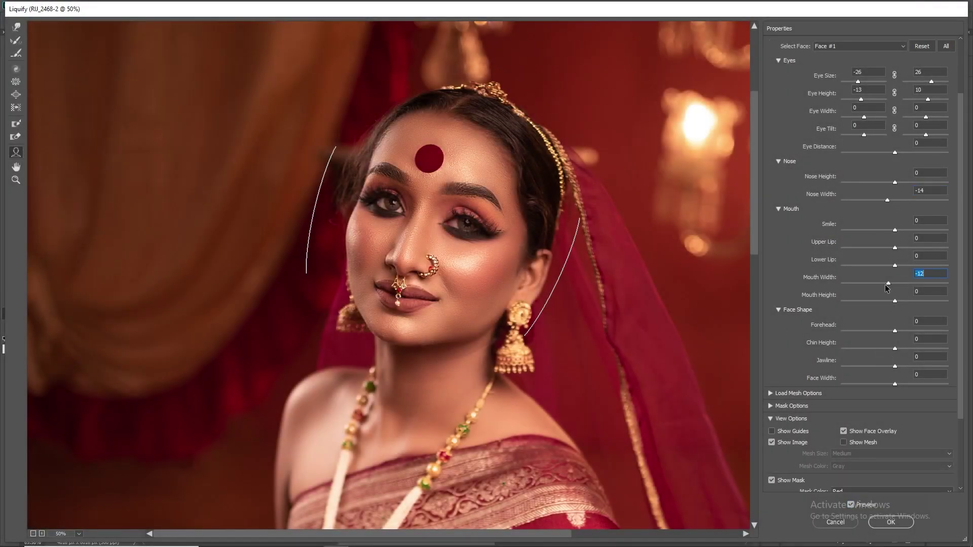
left_click_drag(895, 384, 892, 366)
- Zoom out in Liquify and select the Forward Warp brush to look over the saree
right_click(175, 203)
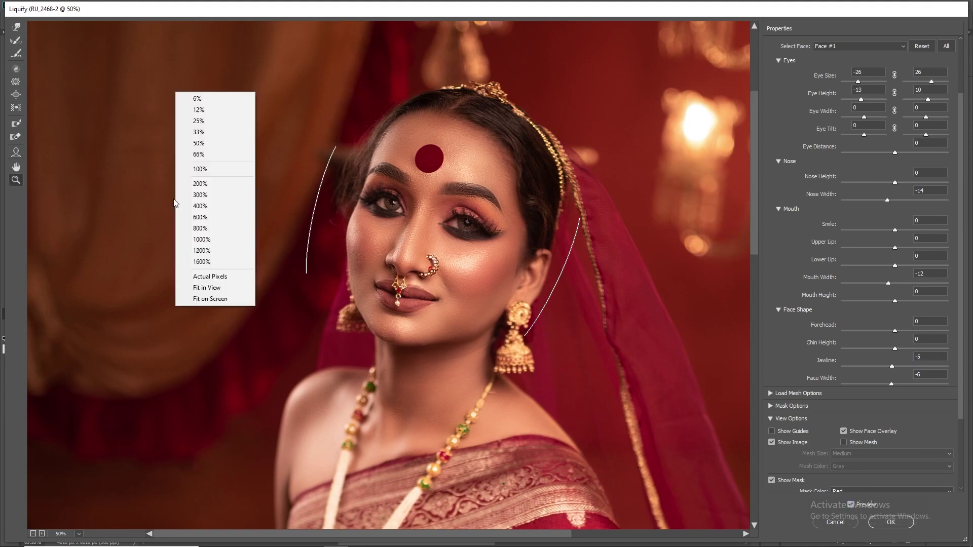
left_click(206, 287)
left_click(389, 152)
key("w")
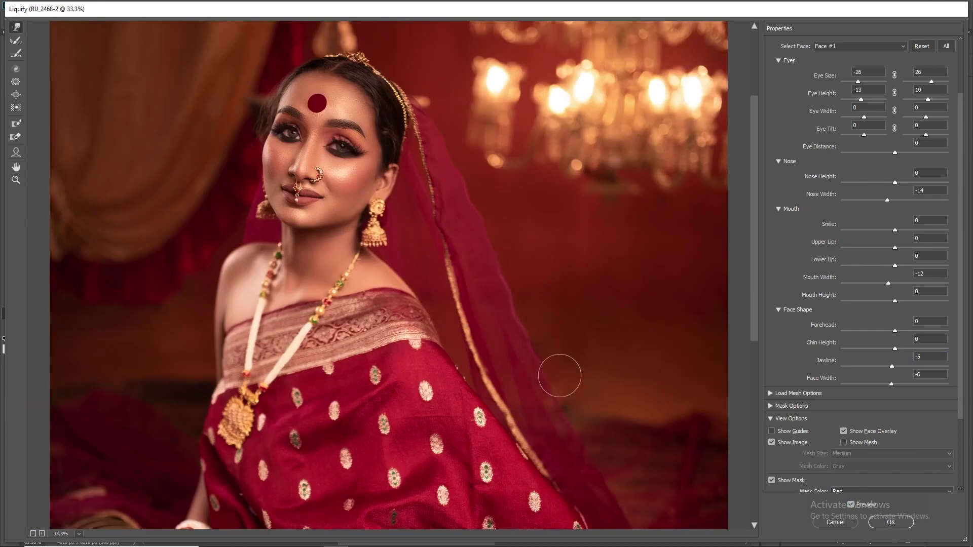
scroll(559, 376, "down", 4)
scroll(524, 277, "down", 1)
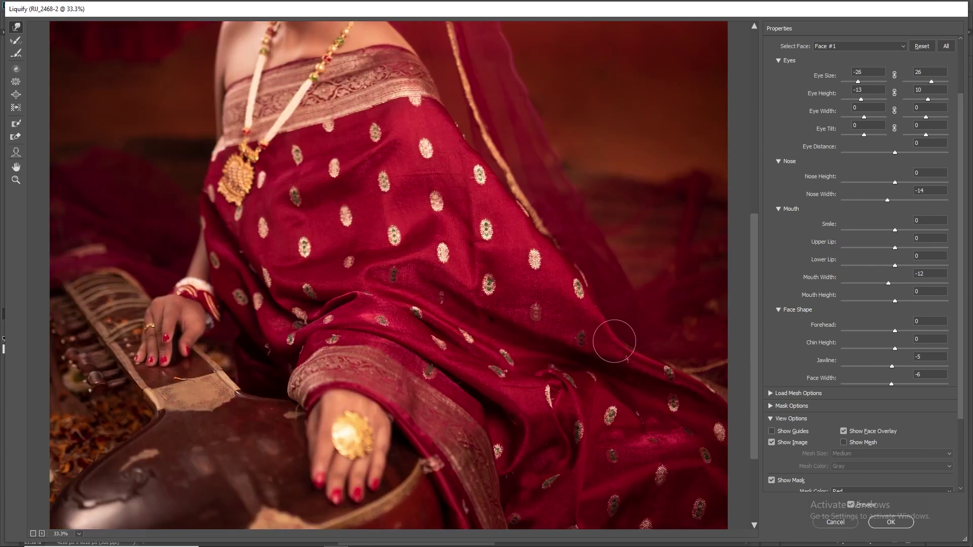
scroll(619, 341, "down", 1)
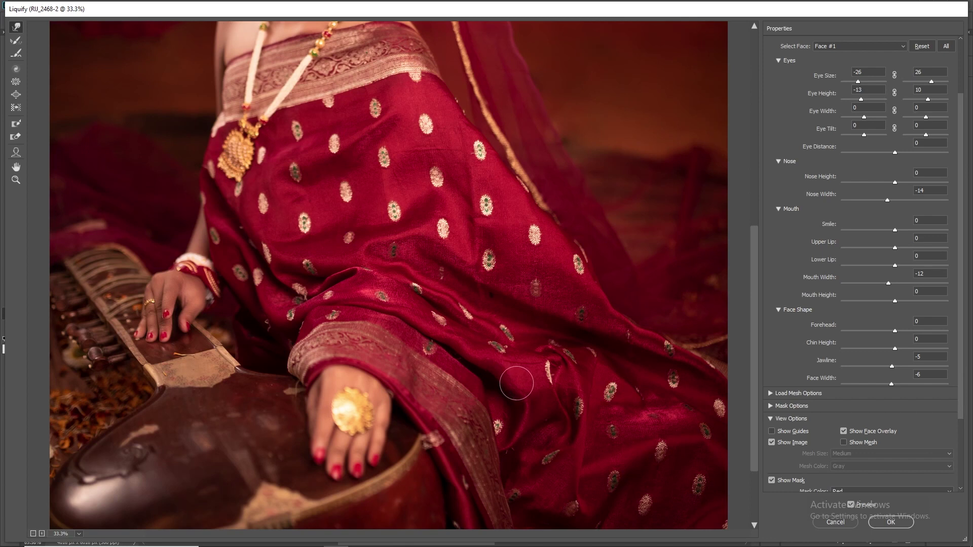
scroll(517, 383, "down", 1)
scroll(507, 385, "down", 1)
scroll(493, 429, "down", 2)
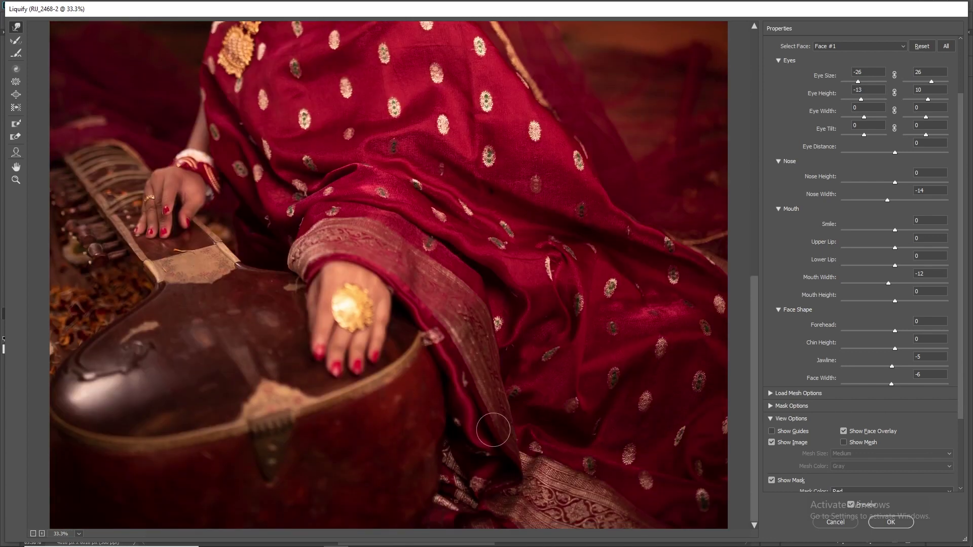
- Inspect the saree folds beside the hand, fit the preview, and commit Liquify to Layer 4
key("z")
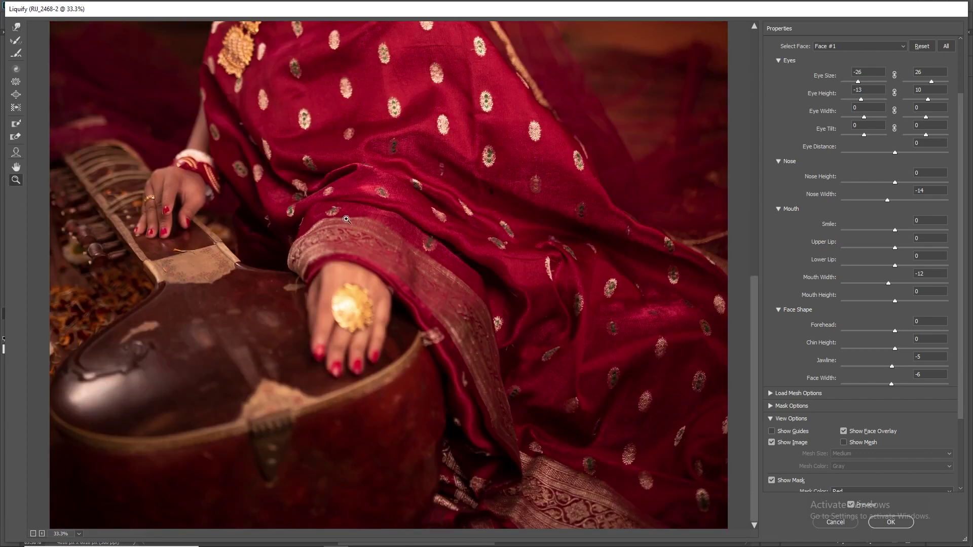
left_click(346, 220)
left_click_drag(355, 229, 426, 213)
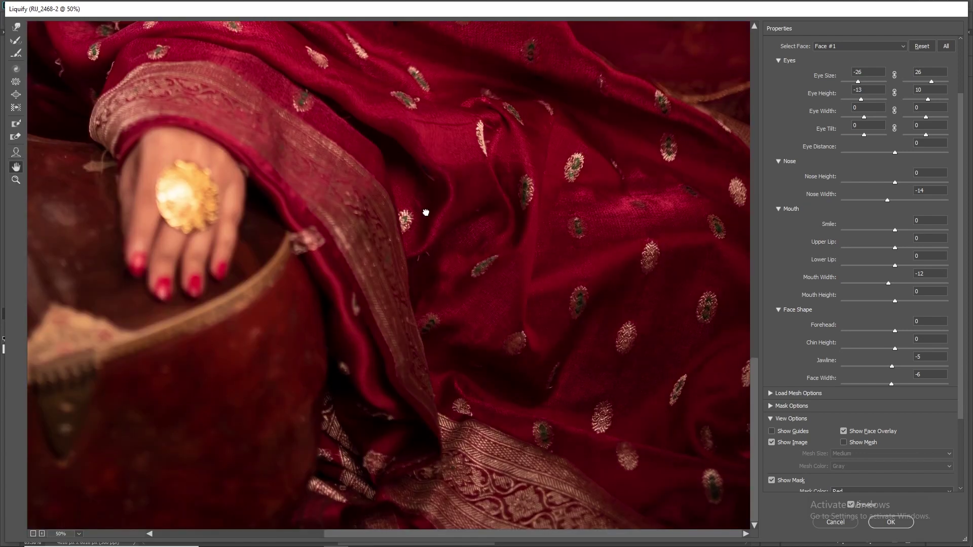
key("w")
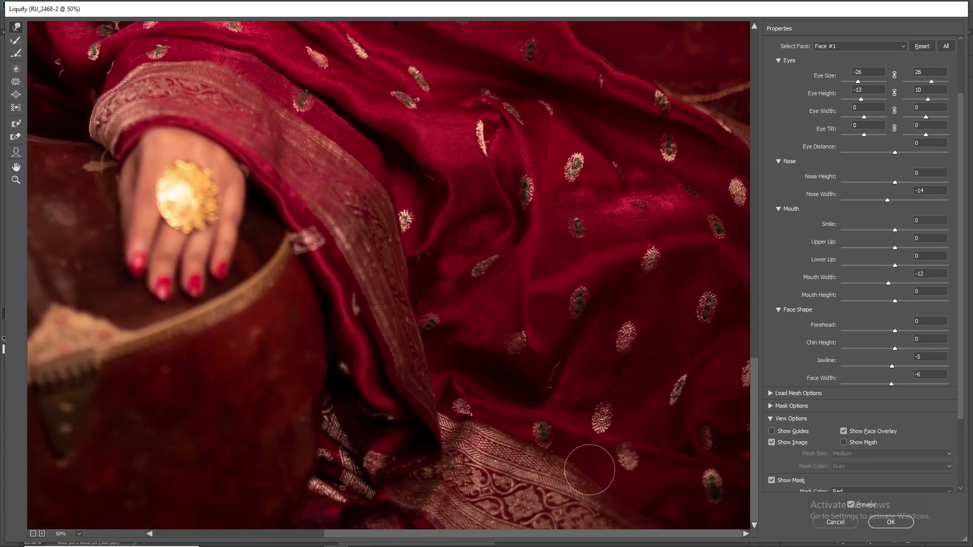
key("ctrl+0")
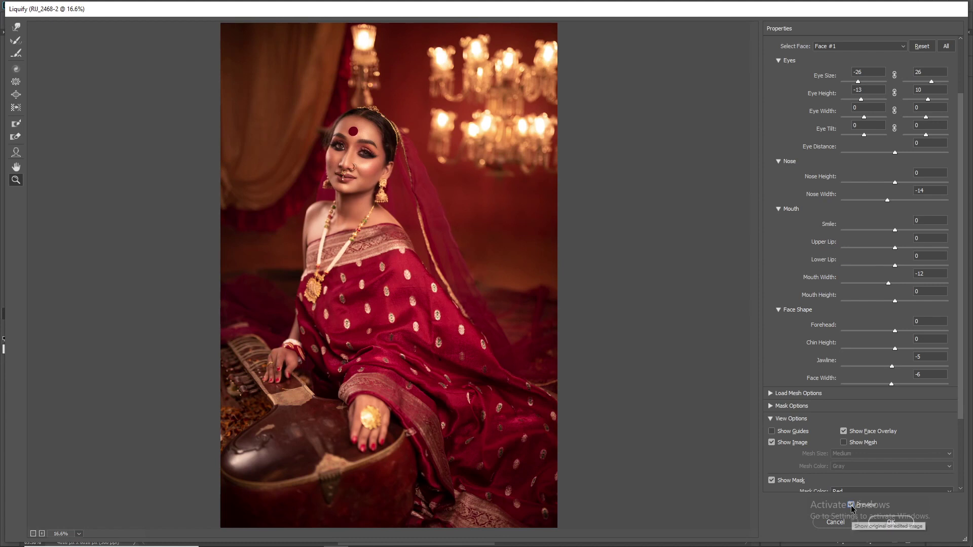
left_click(881, 521)
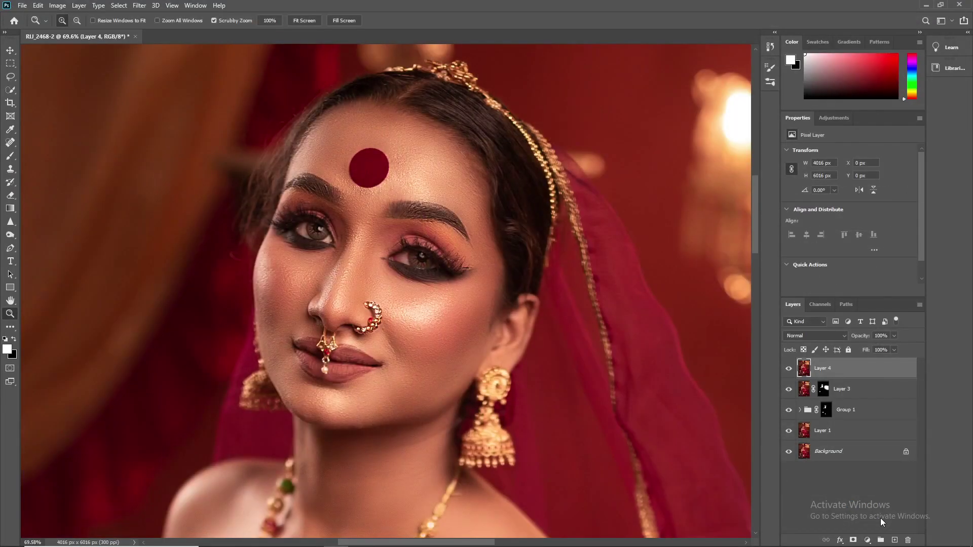
- Fit the image on screen and create a new layer filled with 50% gray
right_click(298, 303)
left_click(315, 310)
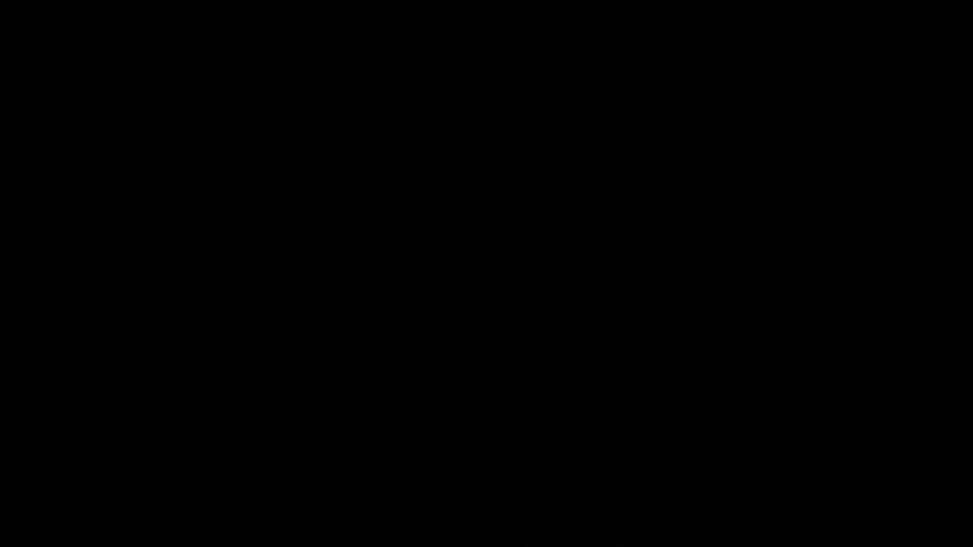
key("ctrl+shift+alt+n")
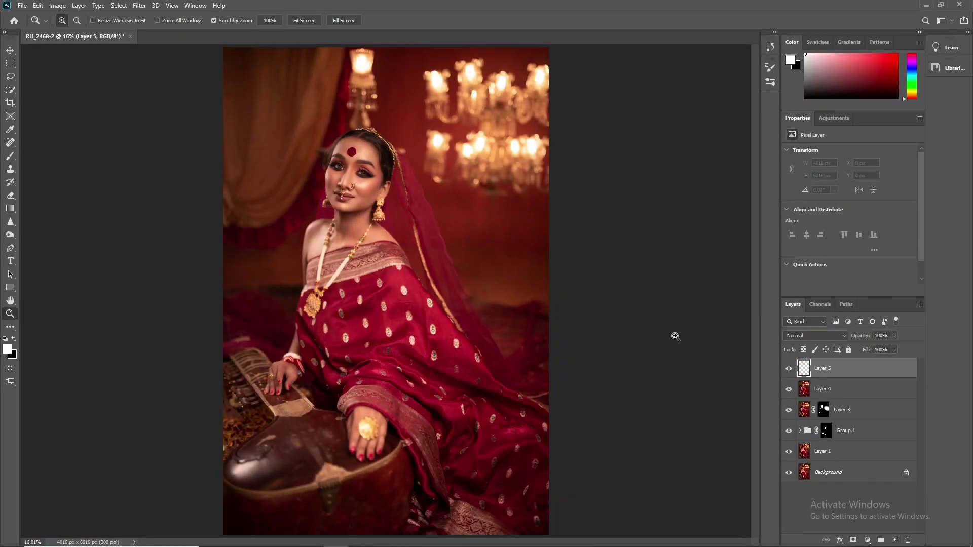
key("shift+F5")
left_click(553, 150)
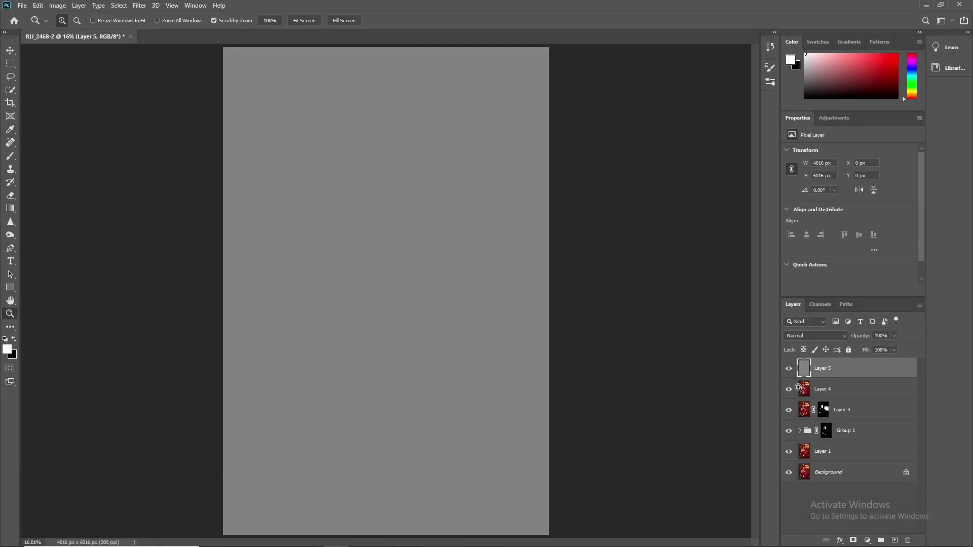
- Set the gray layer's blend mode to Overlay and zoom in on the bride's face
left_click(808, 336)
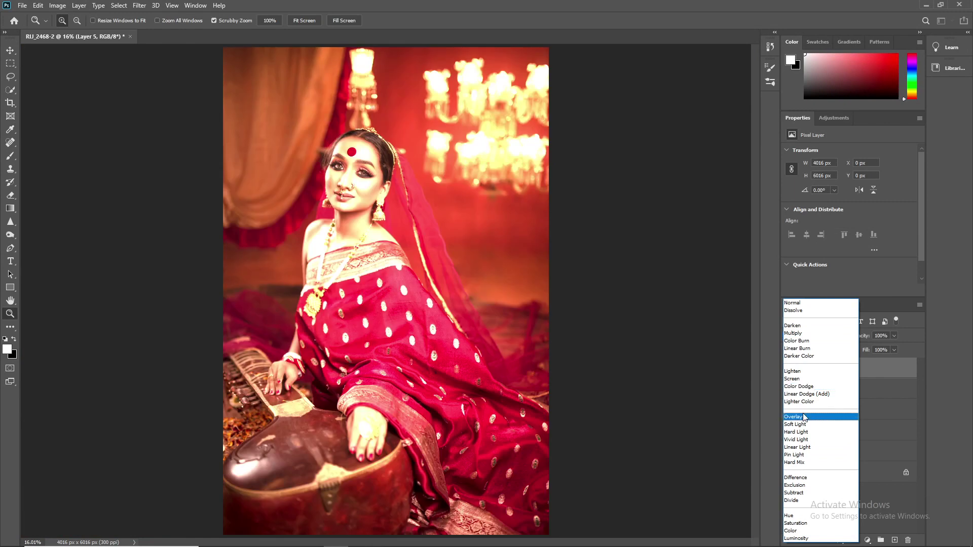
left_click(811, 417)
left_click_drag(333, 158, 391, 238)
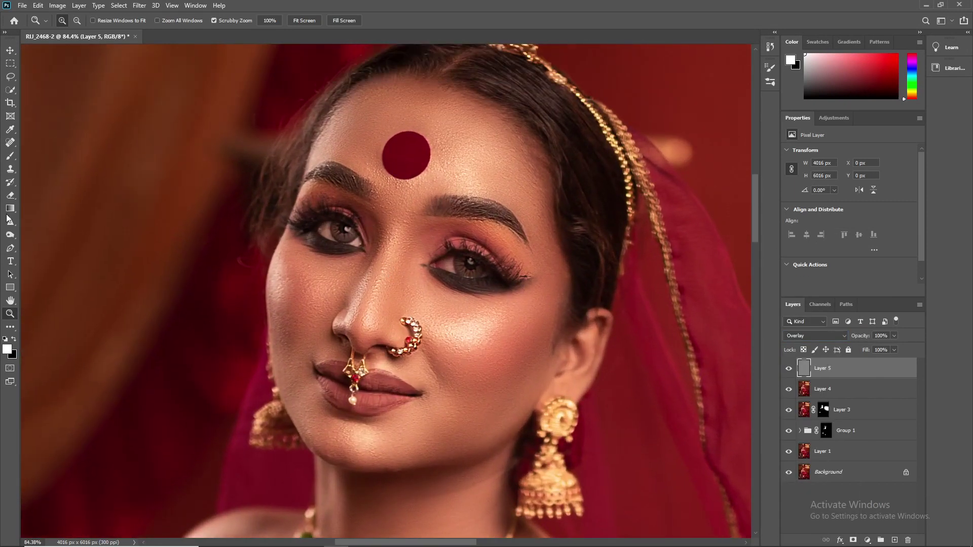
- Dodge highlights on the face, lips and eyes at 3% exposure, shrinking the brush for detail
right_click(9, 236)
left_click(46, 237)
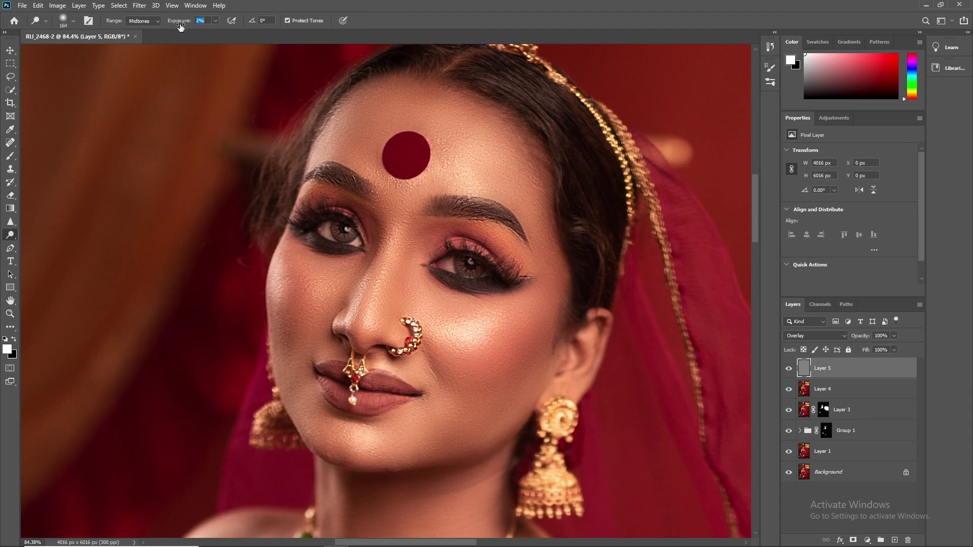
left_click_drag(391, 294, 368, 294)
left_click_drag(398, 248, 396, 236)
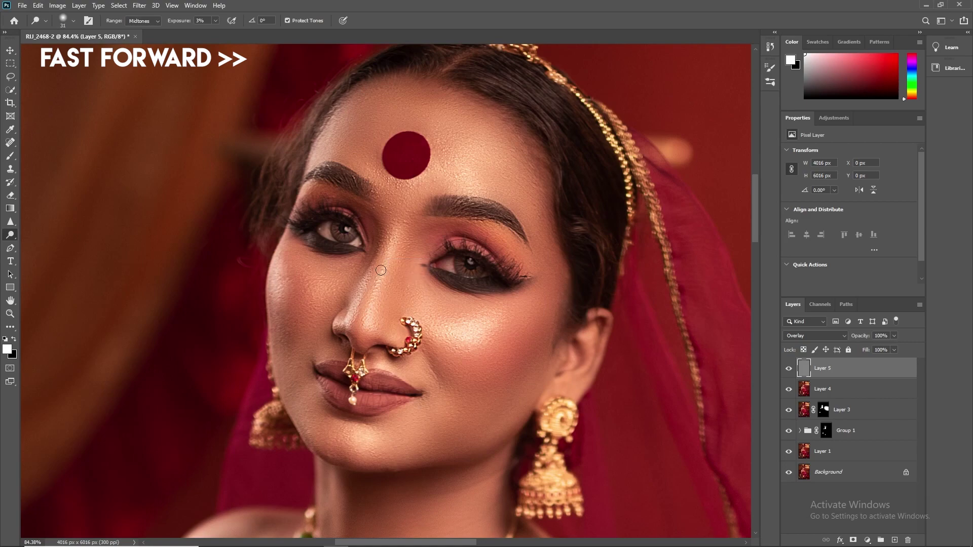
key("bracketleft")
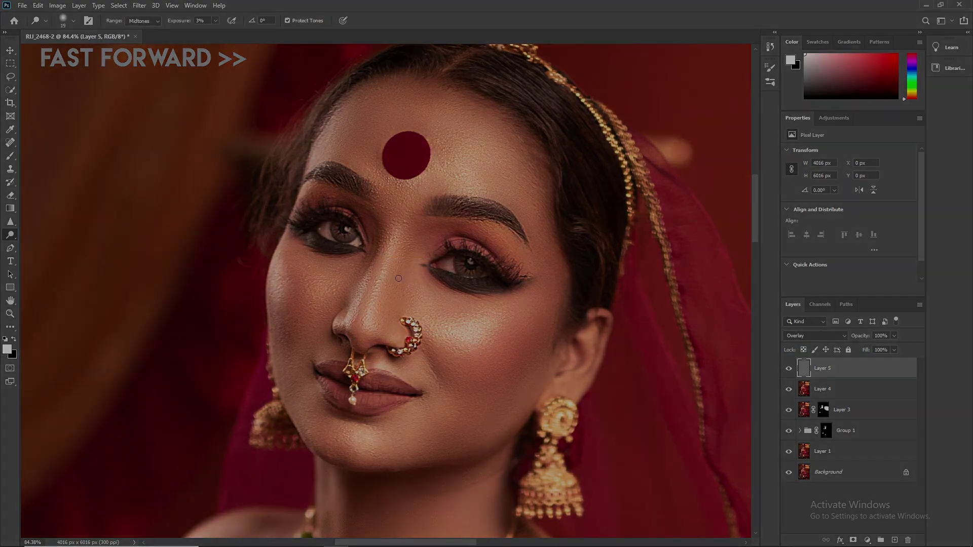
left_click_drag(421, 223, 436, 223)
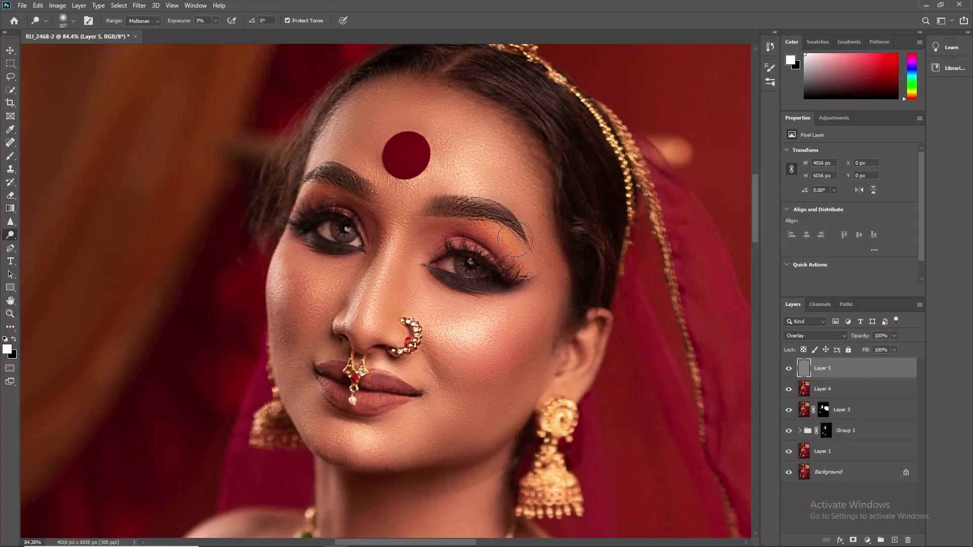
scroll(484, 143, "up", 1)
key("bracketleft")
key("bracketleft")
key("bracketleft")
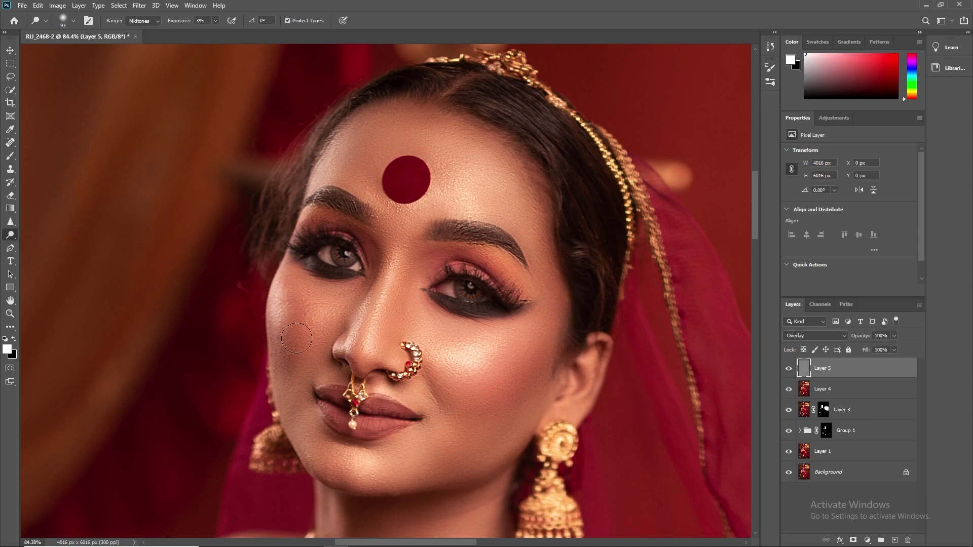
scroll(380, 368, "down", 4)
scroll(377, 401, "up", 1)
key("bracketleft")
key("bracketleft")
key("bracketleft")
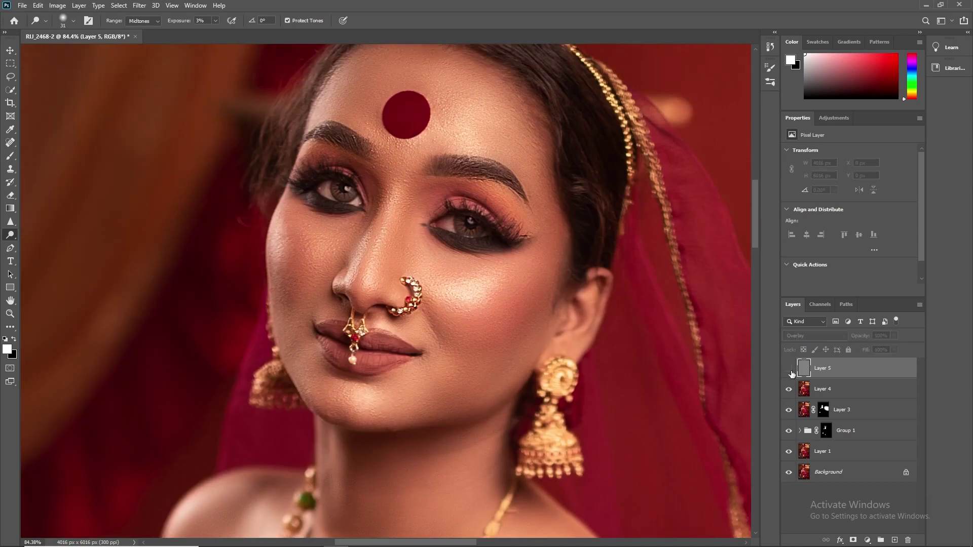
- Burn shadows on the cheek with a larger brush, then zoom out to the whole figure
key("shift+o")
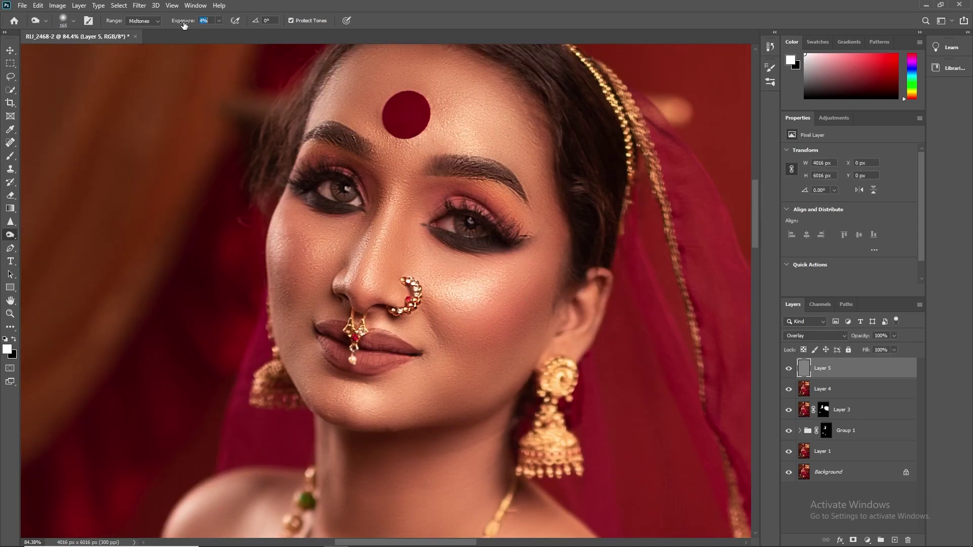
key("bracketright")
key("bracketright")
key("bracketright")
scroll(482, 118, "up", 3)
key("z")
mouse_move(515, 141)
left_mouse_down()
mouse_move(407, 302)
mouse_move(446, 302)
left_mouse_up()
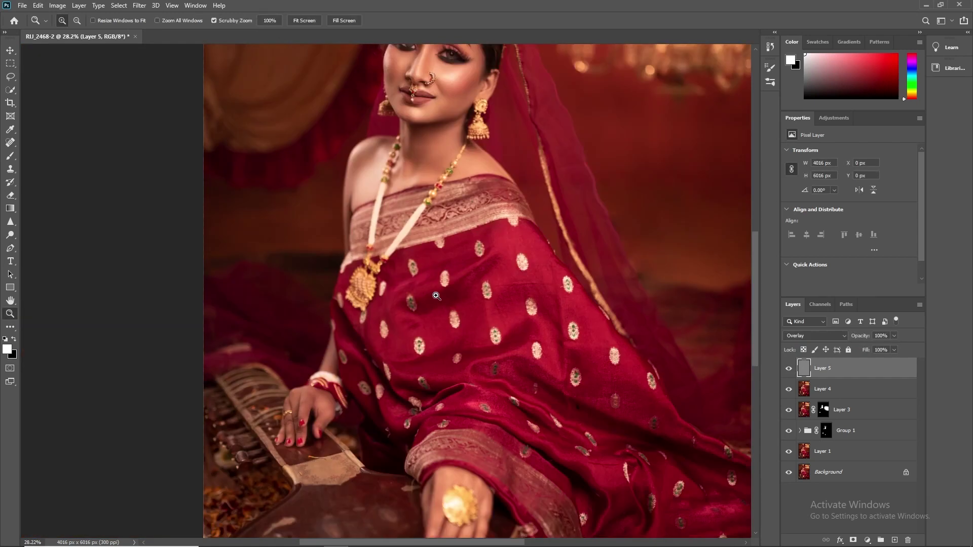
- Dodge highlights along the saree folds at 6% exposure using a smaller brush
scroll(441, 203, "down", 1)
key("o")
scroll(339, 113, "down", 3)
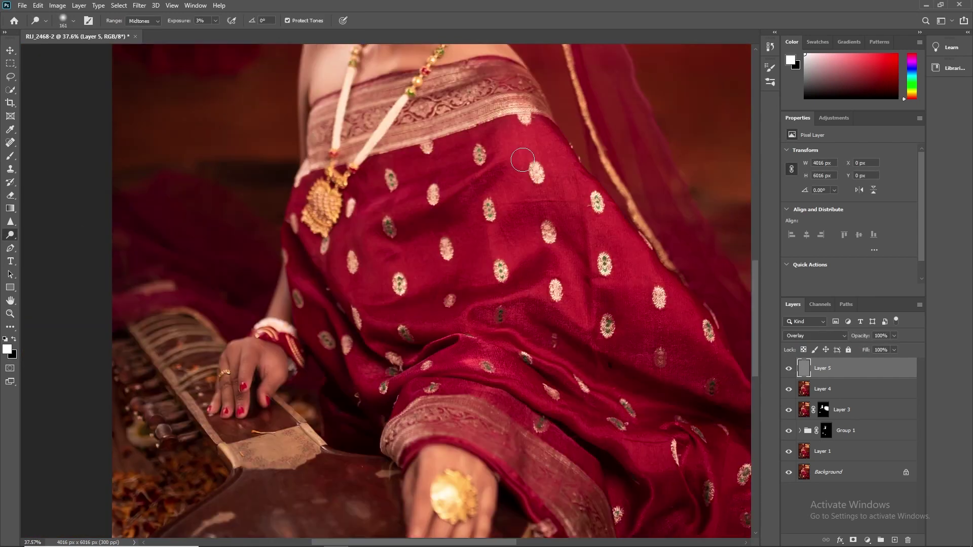
scroll(355, 152, "up", 4)
key("[")
key("[")
key("[")
scroll(428, 274, "down", 2)
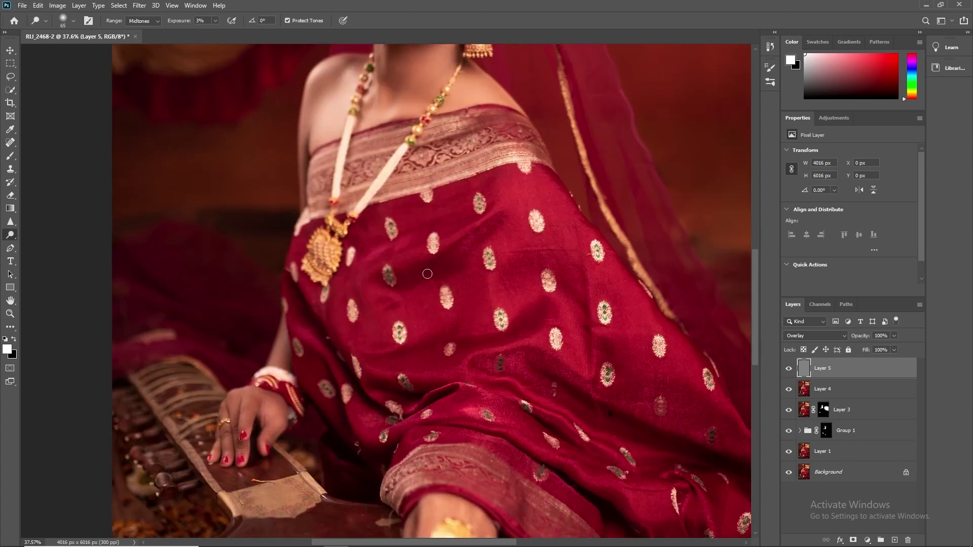
left_click_drag(180, 28, 182, 28)
scroll(491, 226, "down", 1)
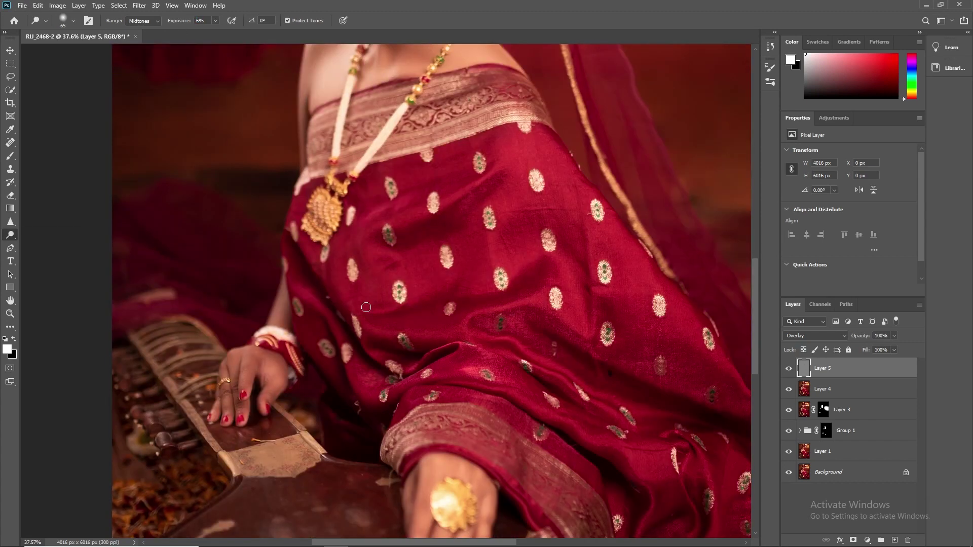
scroll(515, 306, "down", 1)
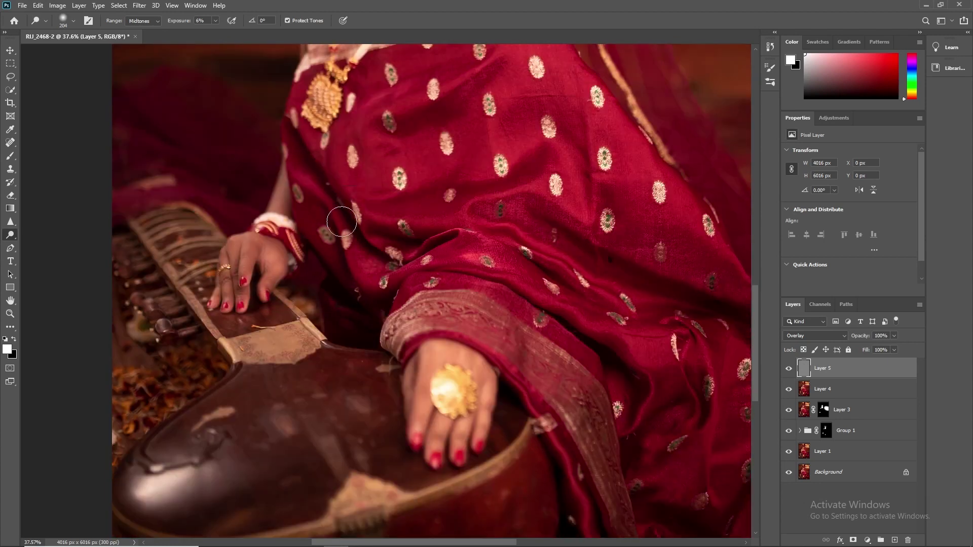
scroll(371, 209, "up", 3)
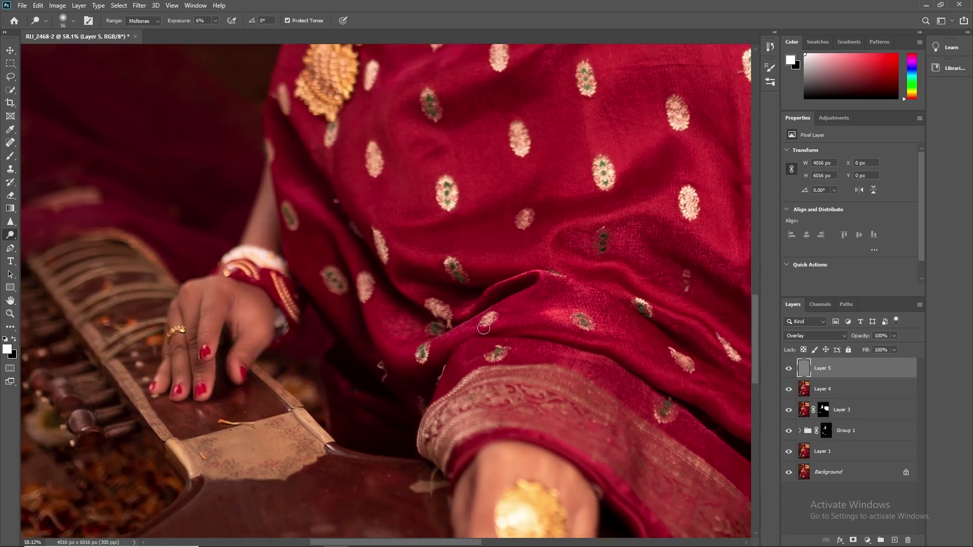
scroll(484, 329, "down", 1)
scroll(537, 304, "down", 1)
scroll(595, 285, "up", 1)
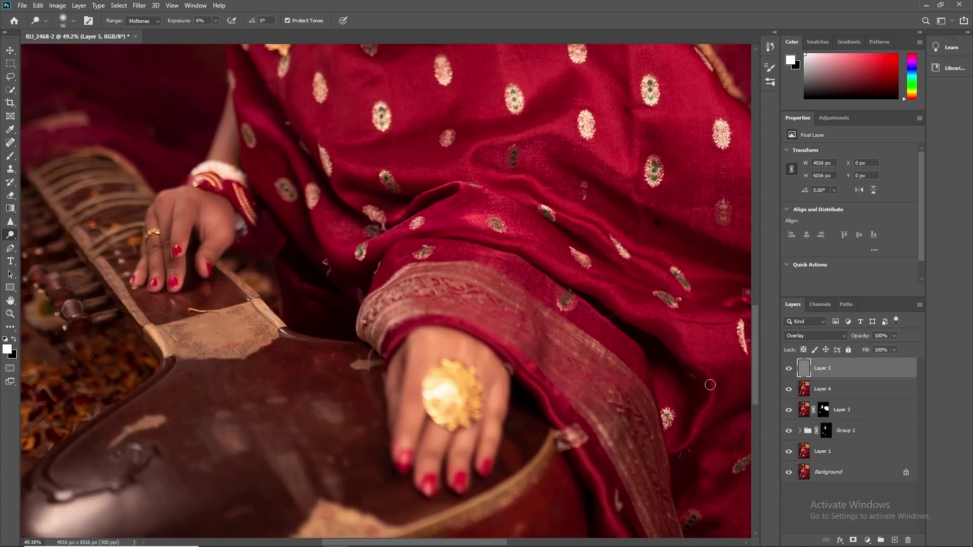
scroll(678, 446, "down", 1)
scroll(563, 378, "down", 1)
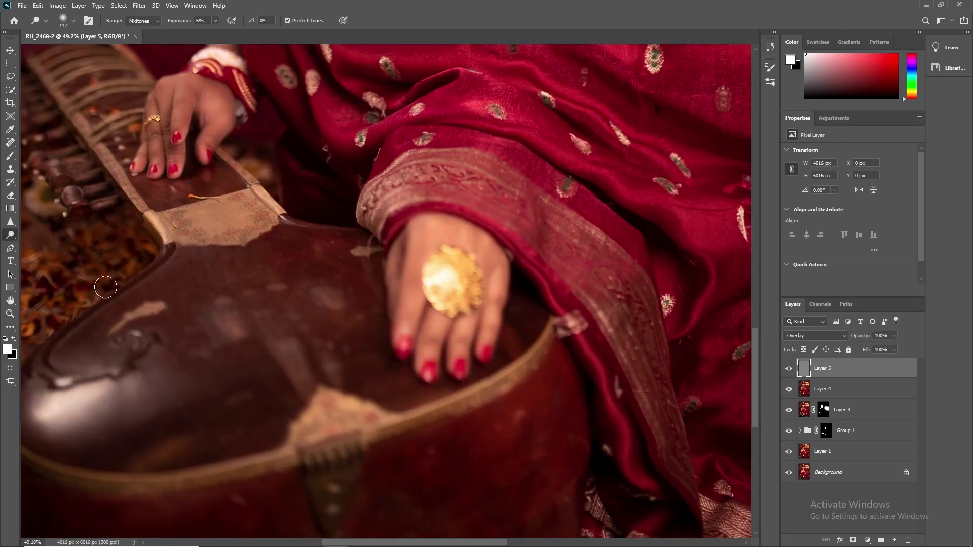
- Continue toning across the saree, hands and sitar, moving the view between areas
scroll(105, 287, "down", 3)
scroll(460, 184, "up", 3)
scroll(382, 203, "up", 1)
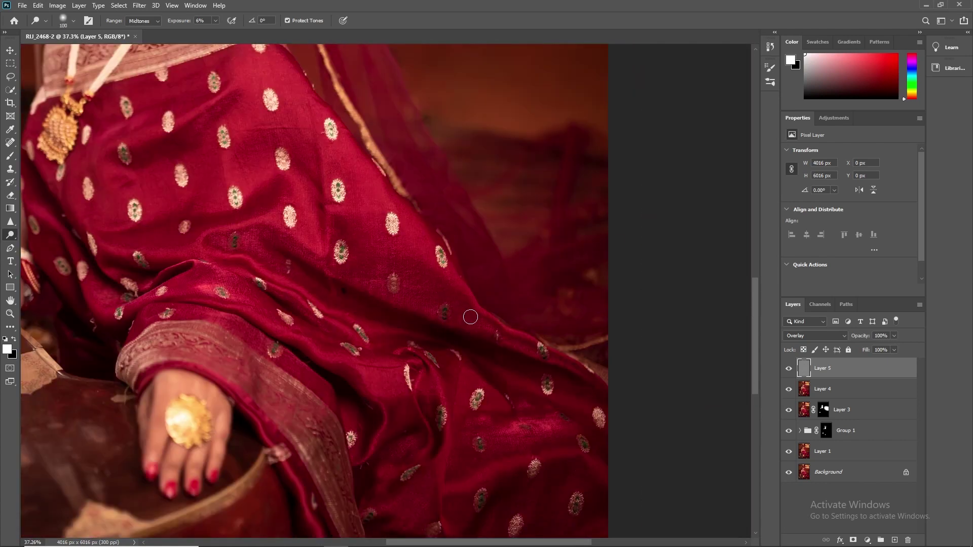
scroll(470, 316, "down", 2)
scroll(497, 365, "down", 1)
scroll(603, 302, "down", 1)
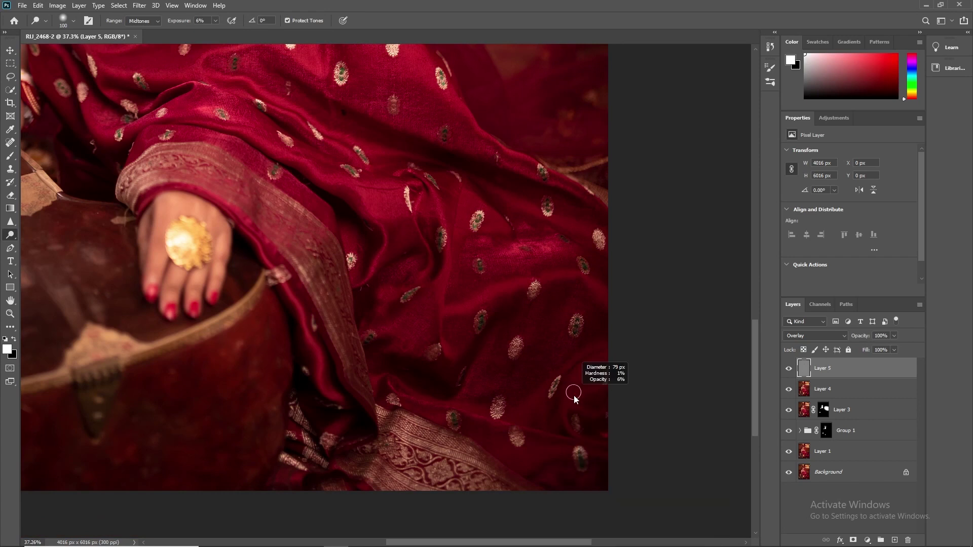
scroll(541, 280, "down", 3)
scroll(333, 253, "up", 2)
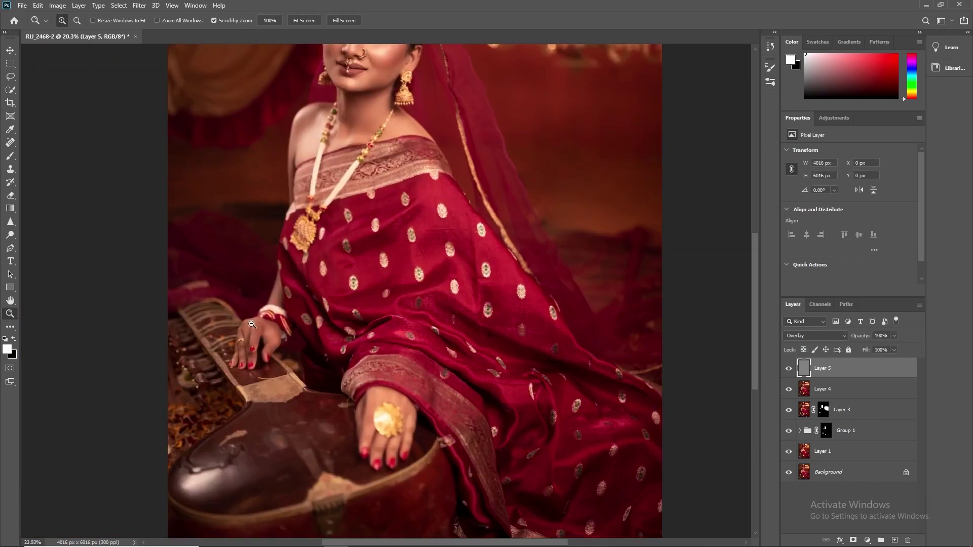
scroll(389, 254, "up", 1)
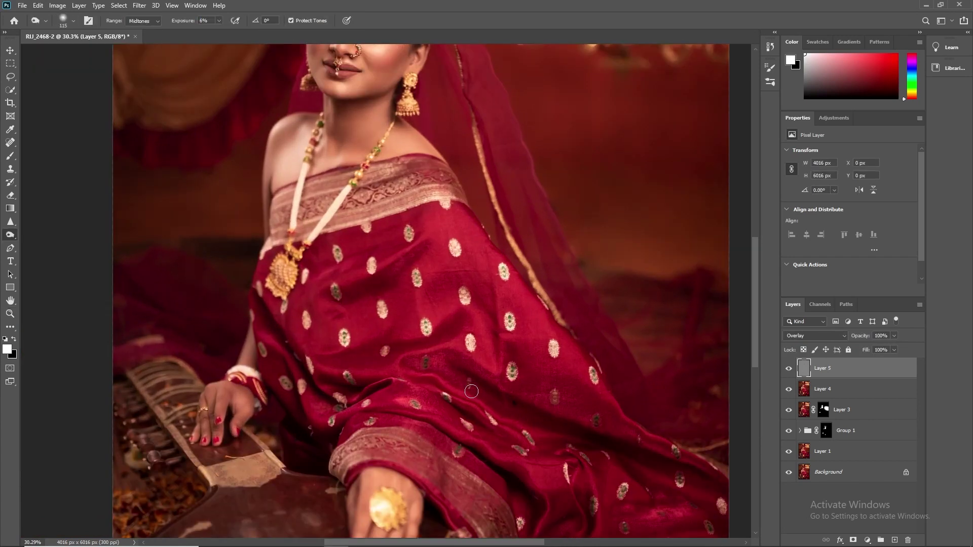
scroll(471, 391, "down", 1)
scroll(486, 370, "down", 1)
scroll(626, 441, "down", 1)
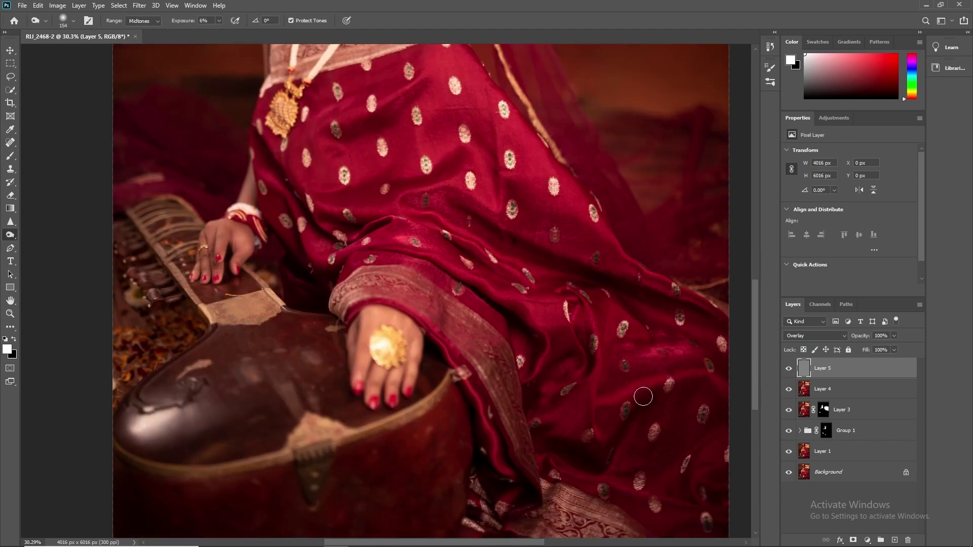
scroll(643, 397, "down", 1)
scroll(634, 343, "right", 1)
- Zoom out to the whole photo and switch between burn and dodge for further touch-ups
key("z")
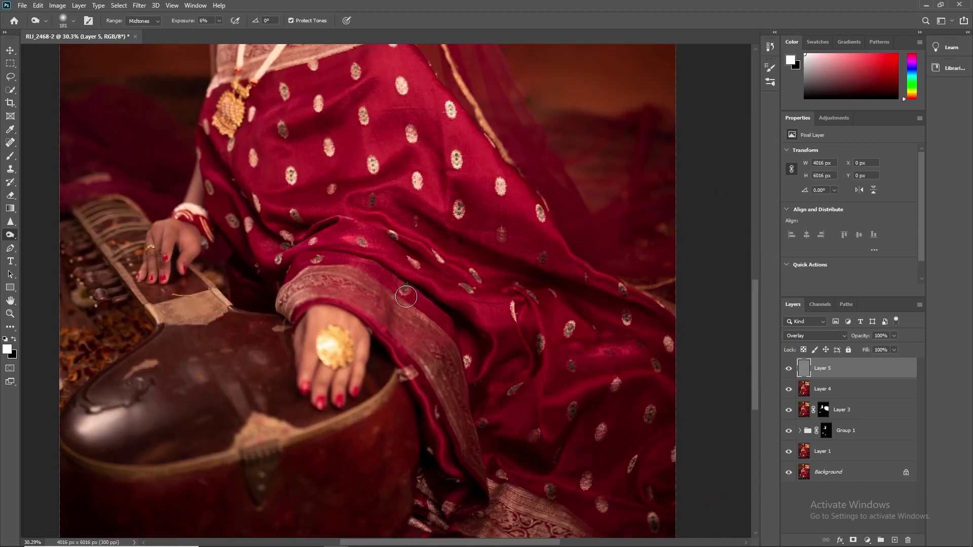
left_click_drag(454, 398, 404, 258)
scroll(385, 457, "up", 2)
key("o")
scroll(168, 349, "up", 1)
key("shift+o")
scroll(299, 314, "up", 1)
scroll(255, 282, "up", 2)
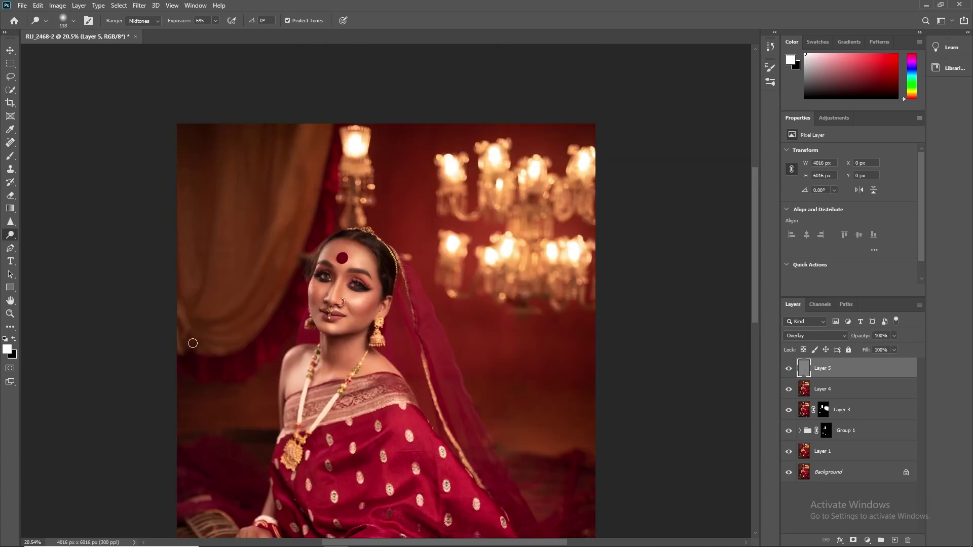
- Fit the whole portrait on screen and toggle Layer 5 off and on to compare
key("shift+o")
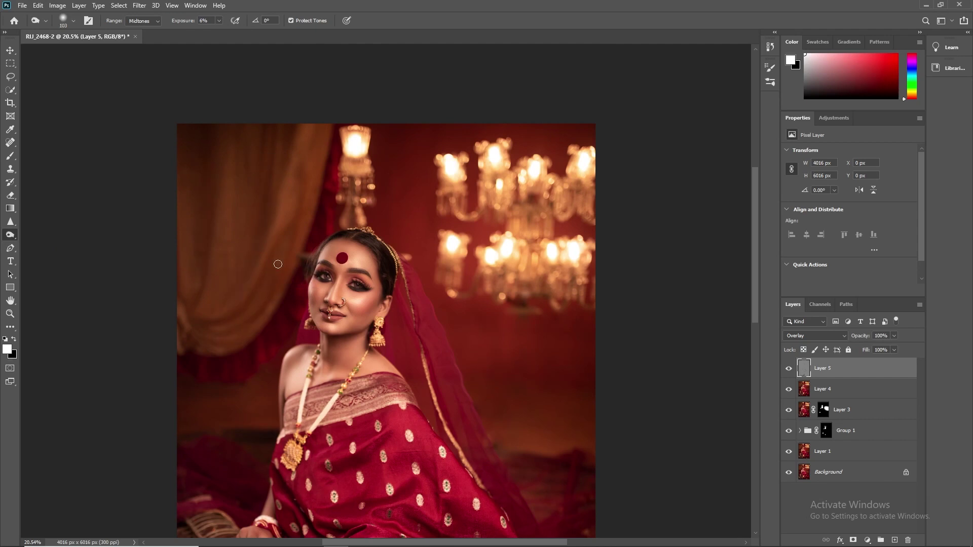
key("z")
right_click(404, 252)
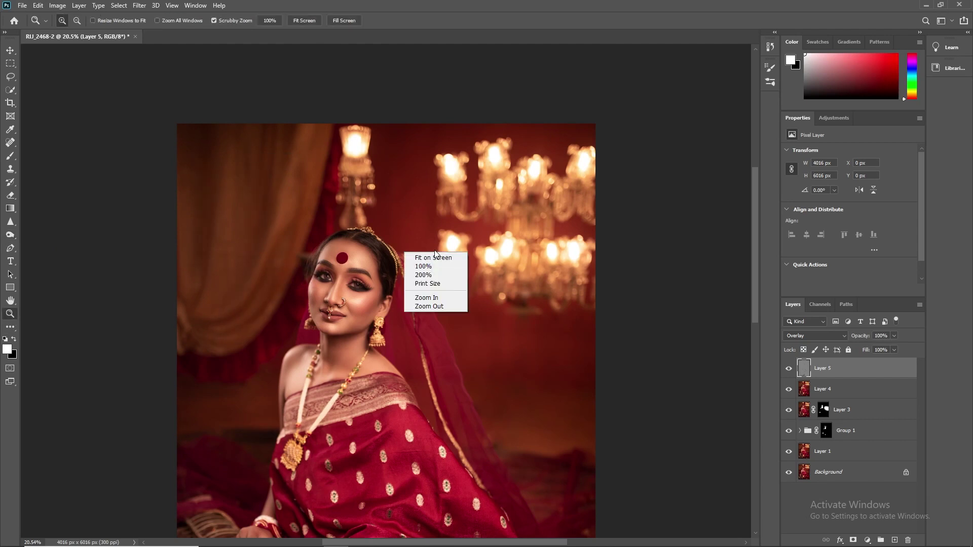
left_click(436, 256)
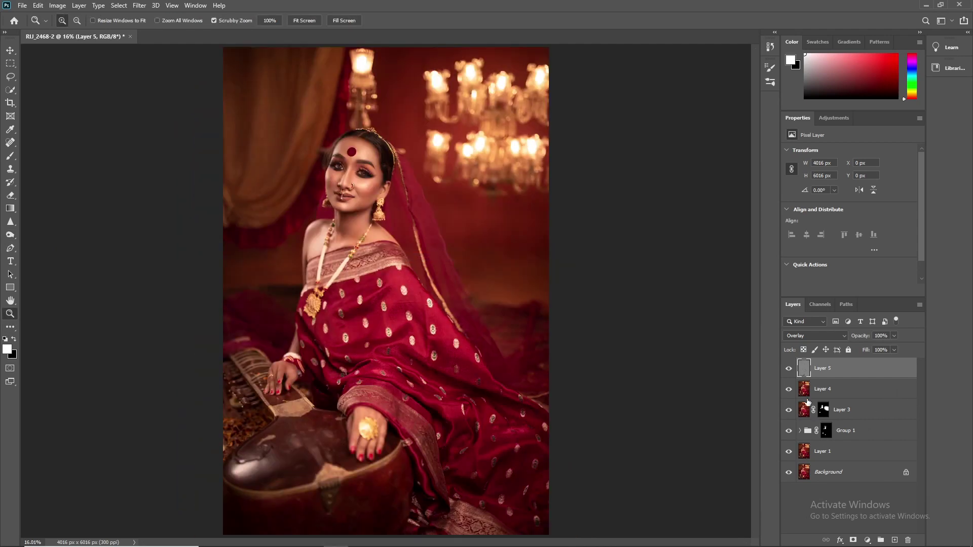
left_click(789, 368)
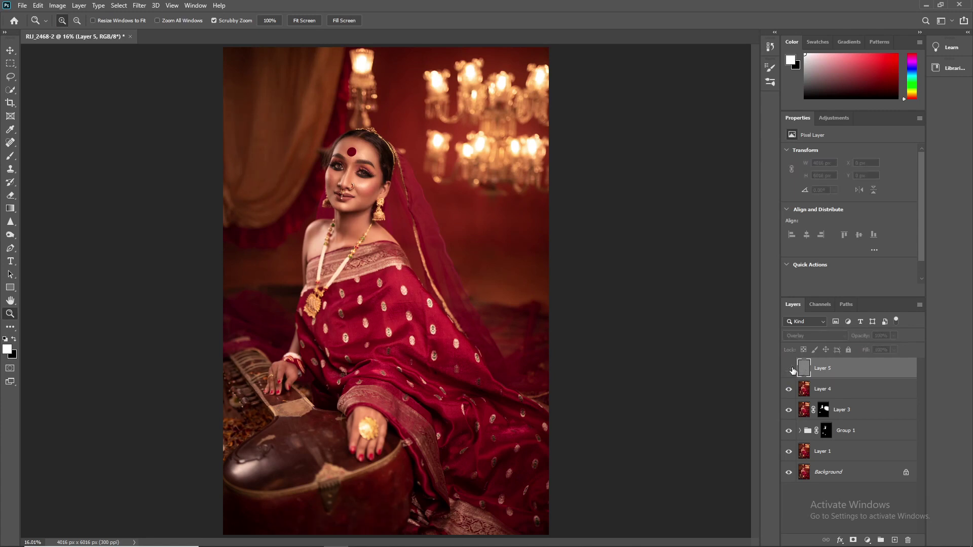
left_click(789, 369)
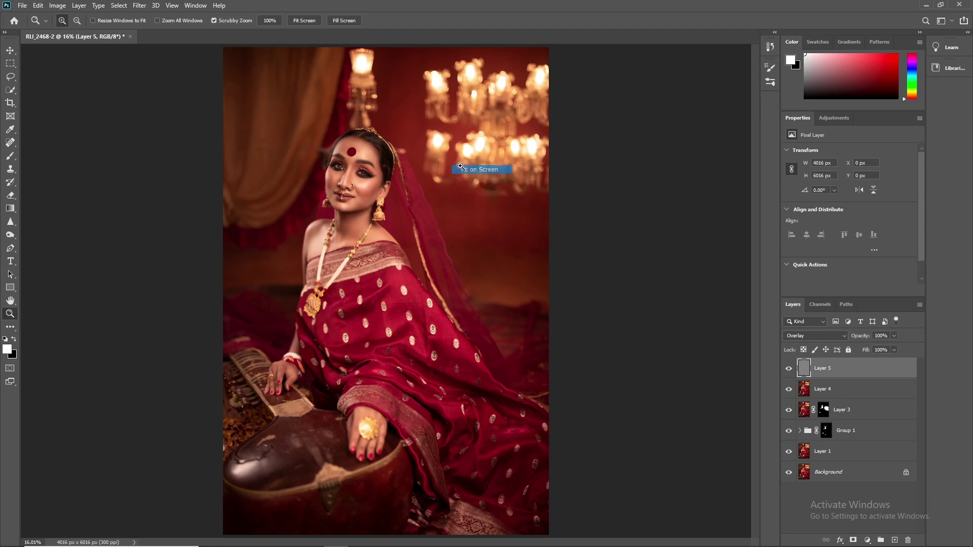